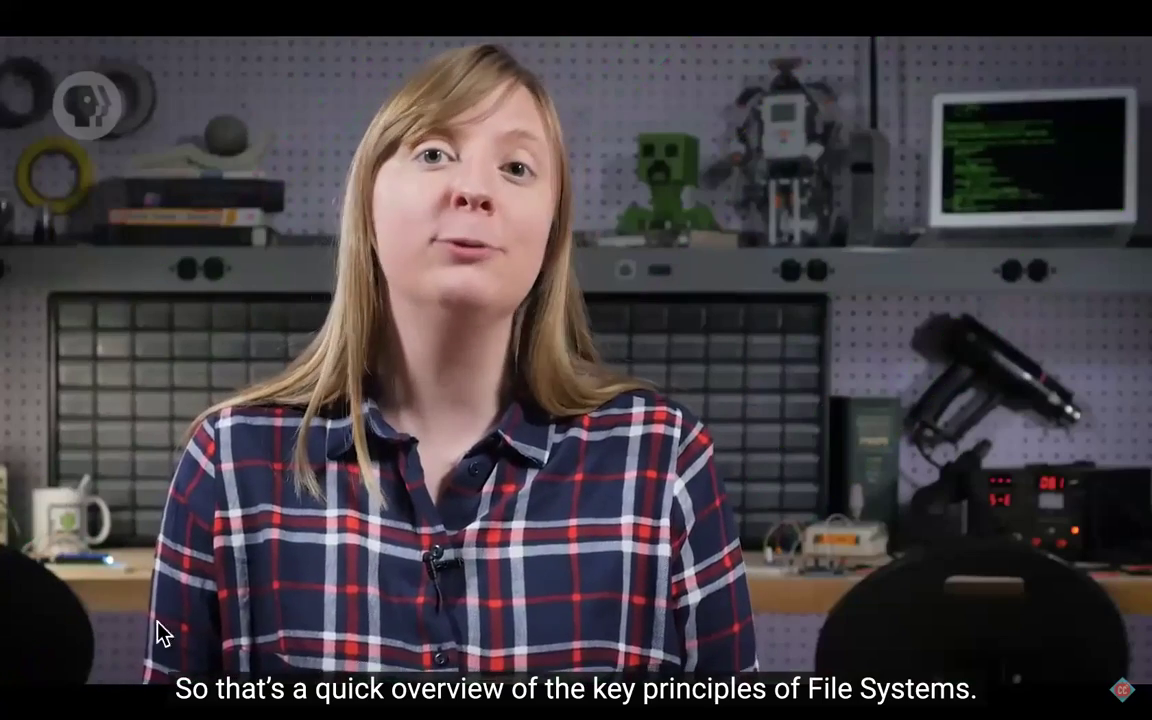
# Step: Exit full-screen playback of the Files & File Systems video and close its browser tab
pyautogui.moveTo(185, 680)
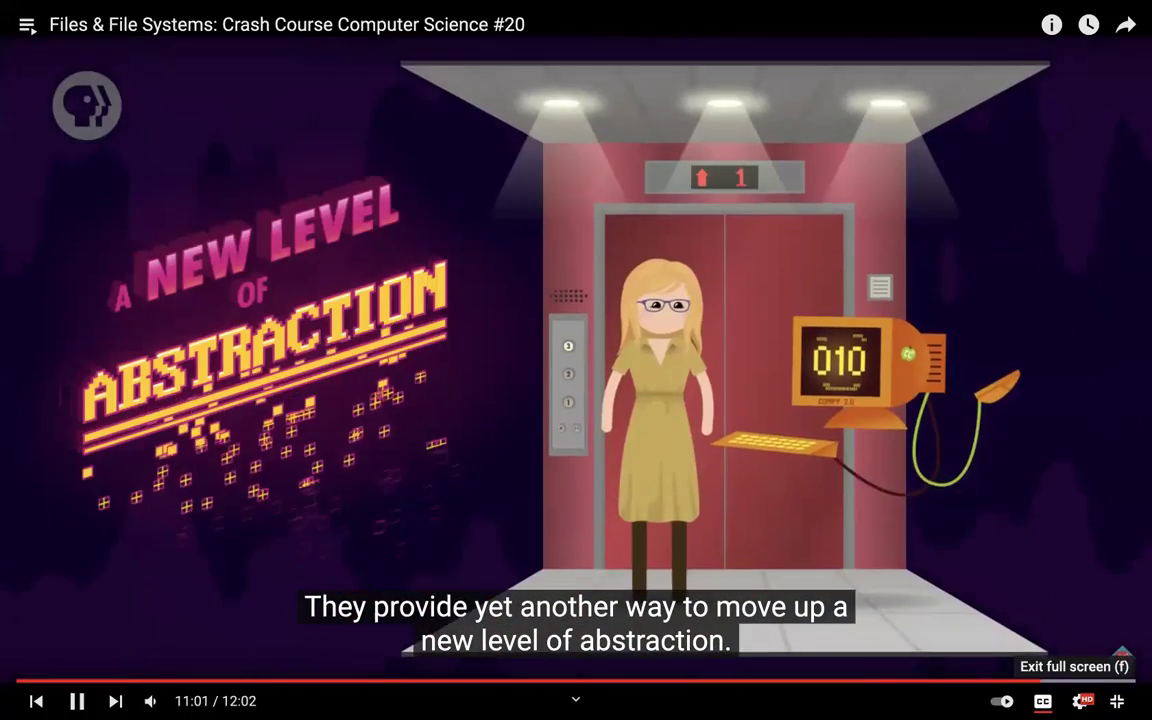
pyautogui.click(1117, 701)
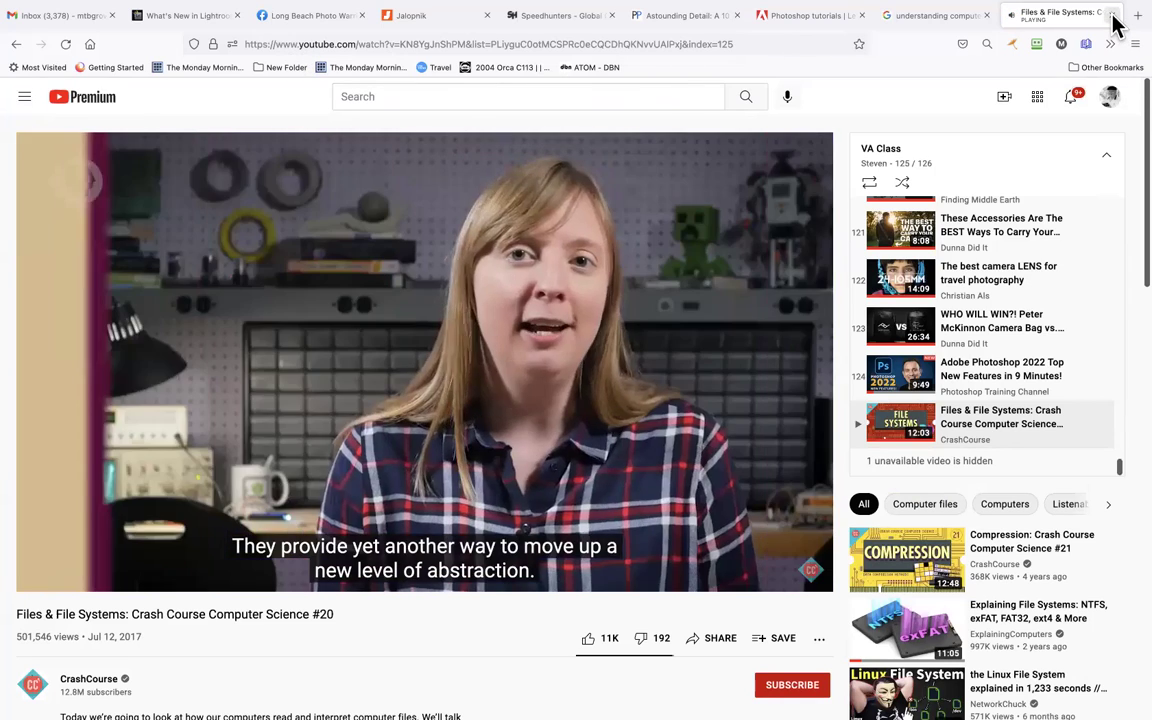
pyautogui.click(1111, 15)
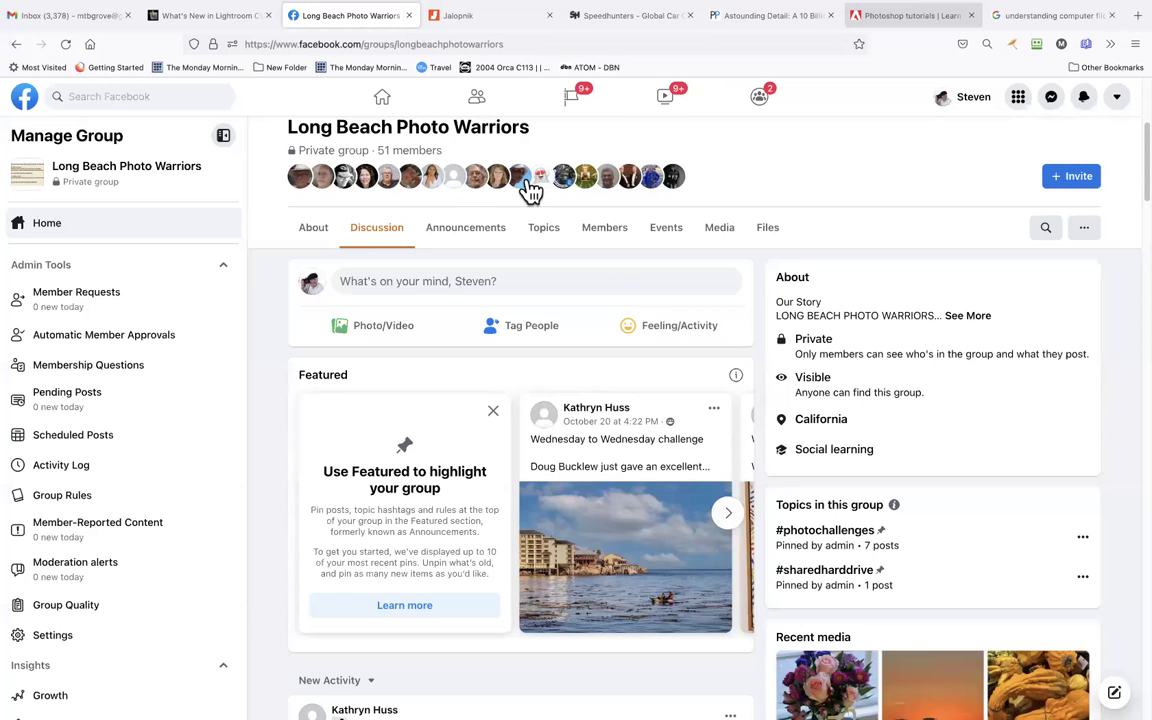
# Step: Switch to Adobe Lightroom Classic
pyautogui.moveTo(8, 245)
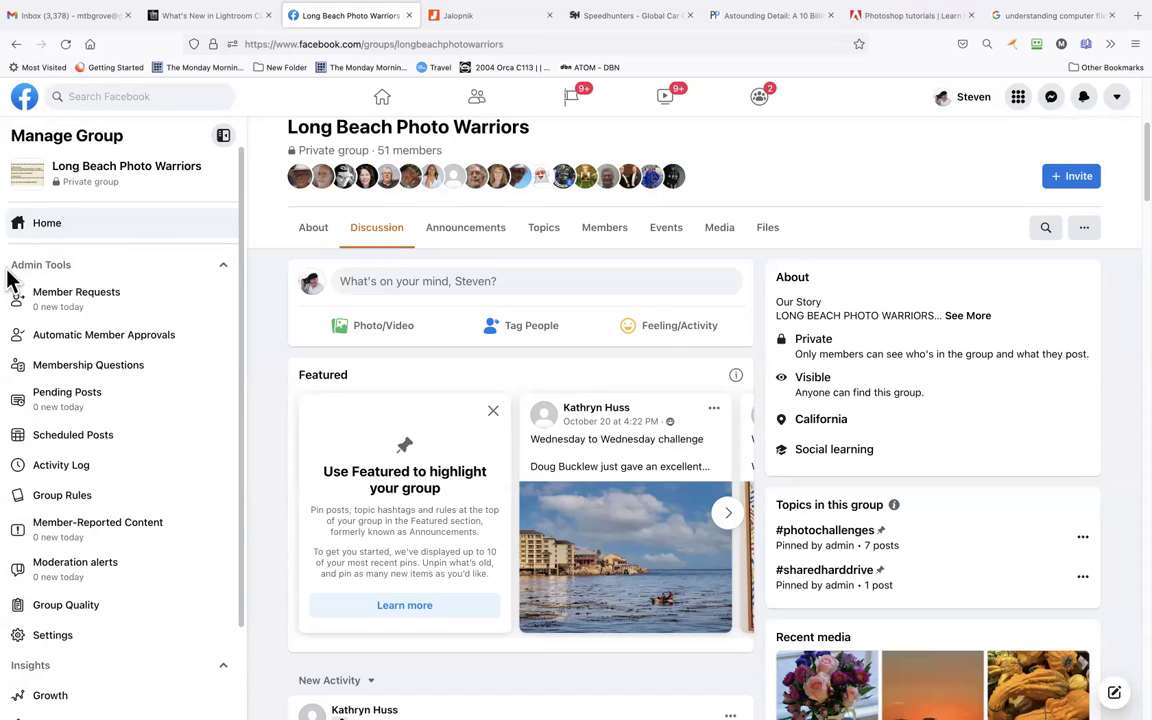
pyautogui.moveTo(10, 280)
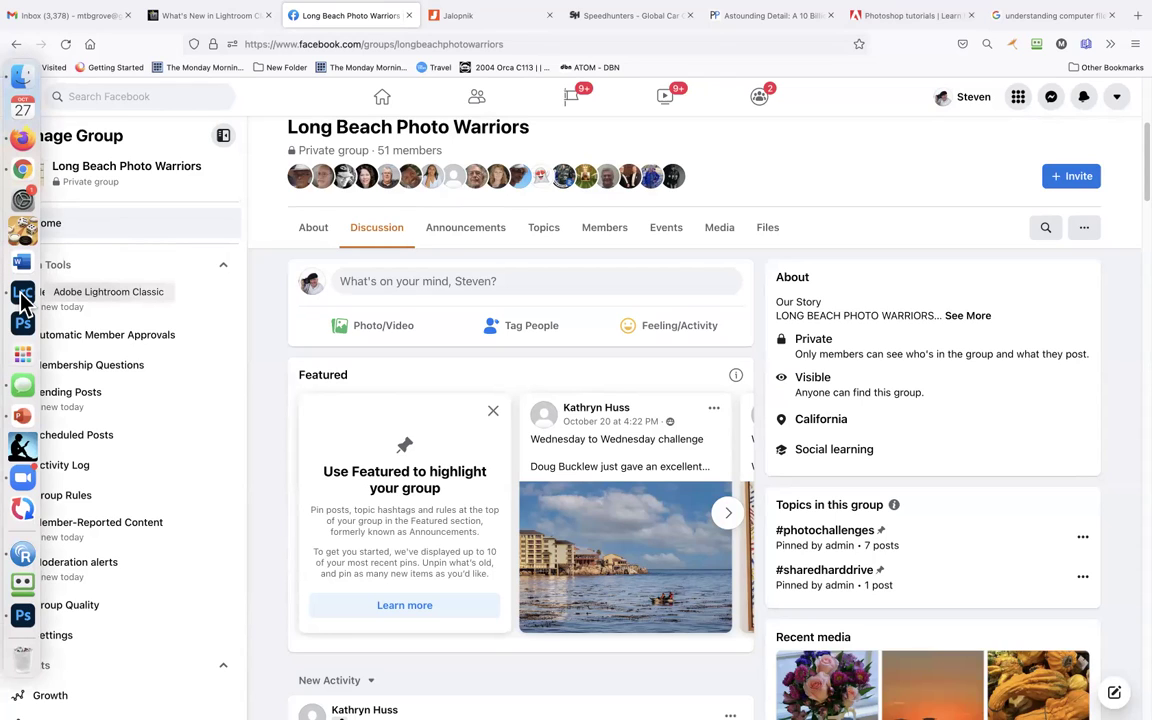
pyautogui.click(22, 298)
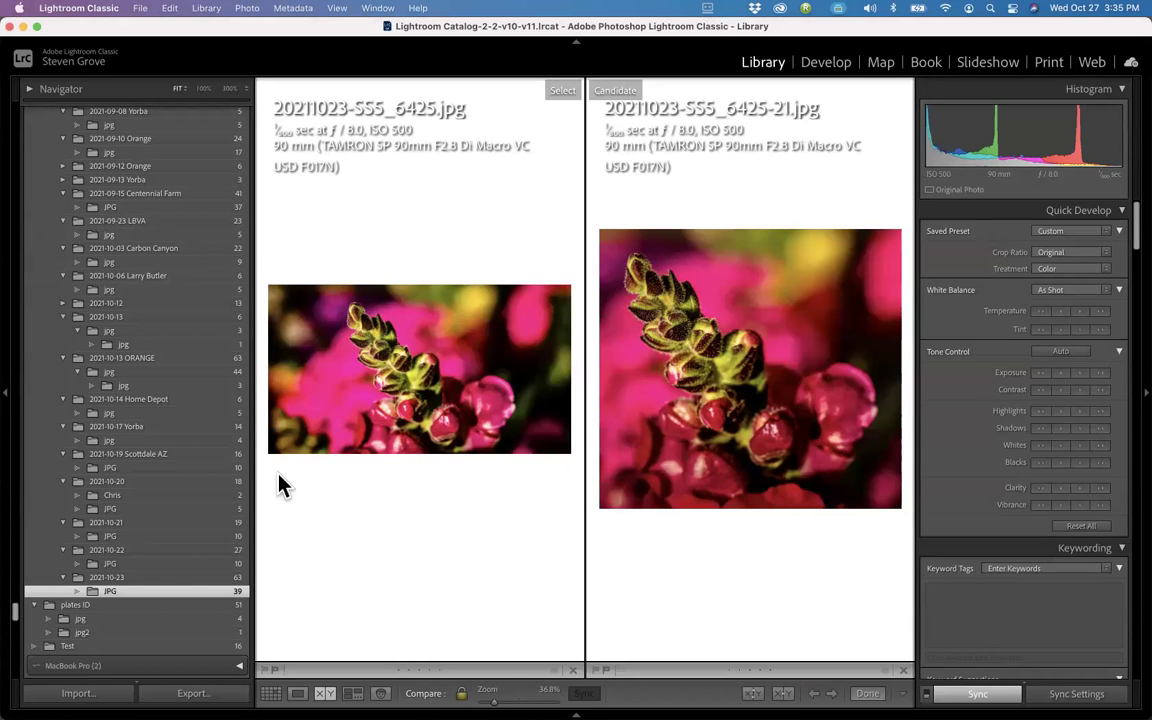
# Step: Examine the dated folder hierarchy on the SRG drive, going from the 2021 folders back to the 2011 folders
pyautogui.scroll(5, 175, 393)
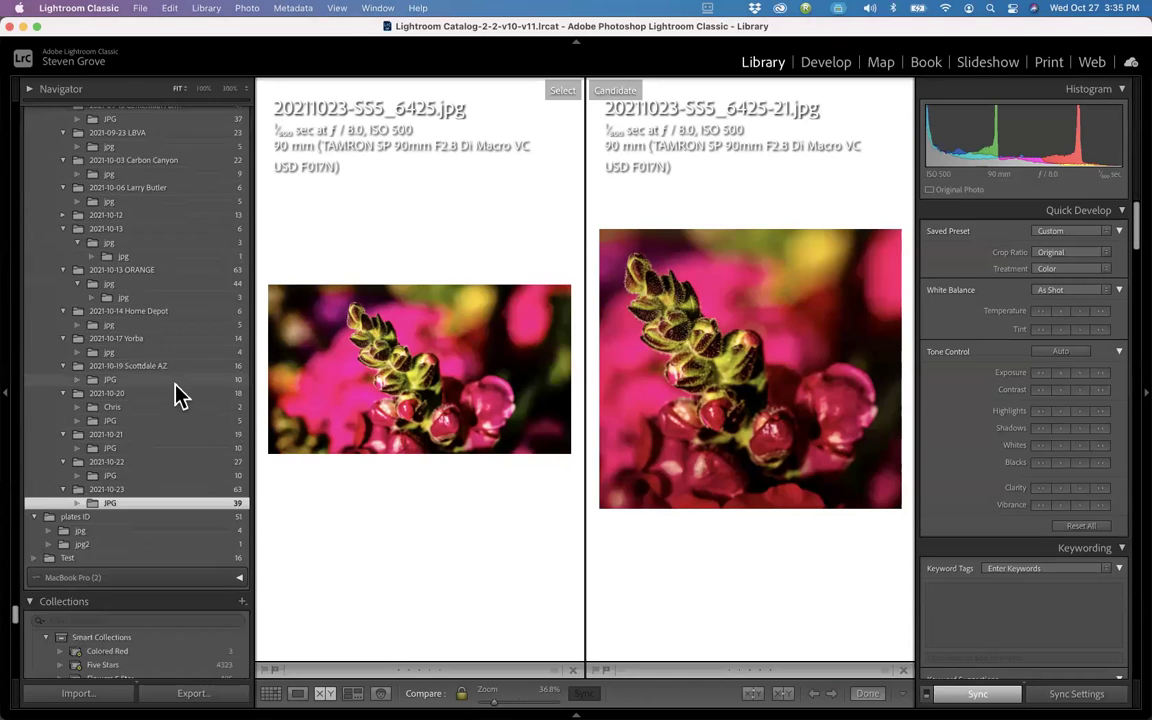
pyautogui.scroll(15, 175, 393)
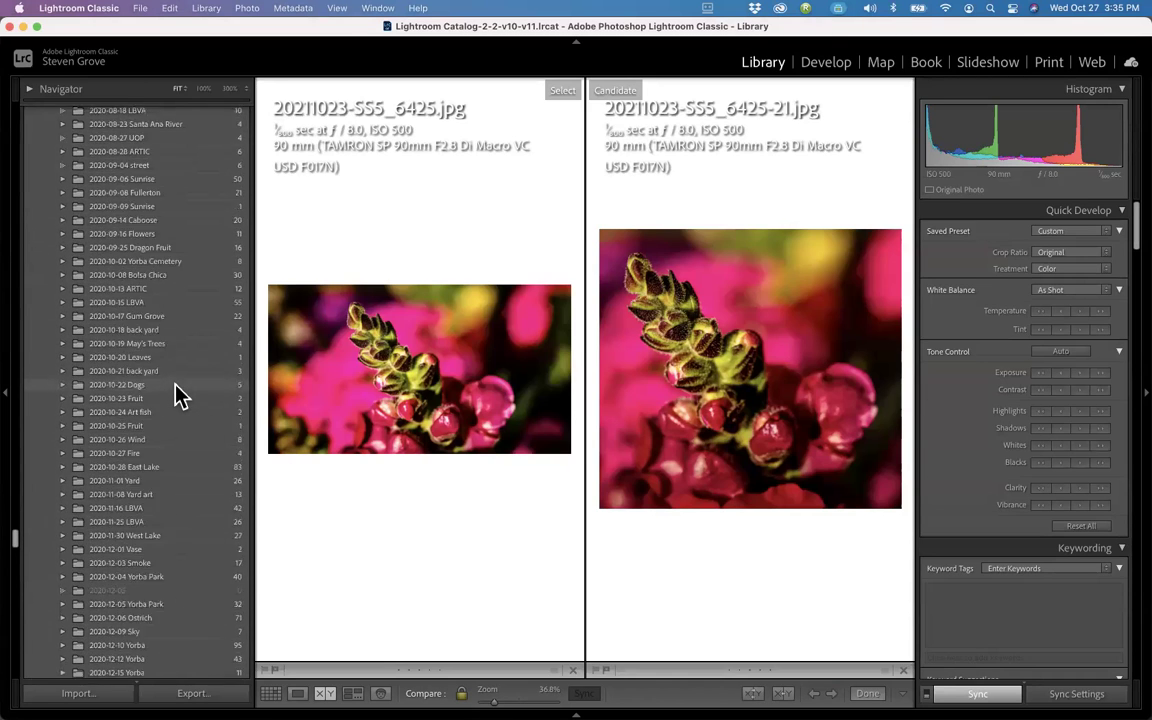
pyautogui.scroll(20, 175, 393)
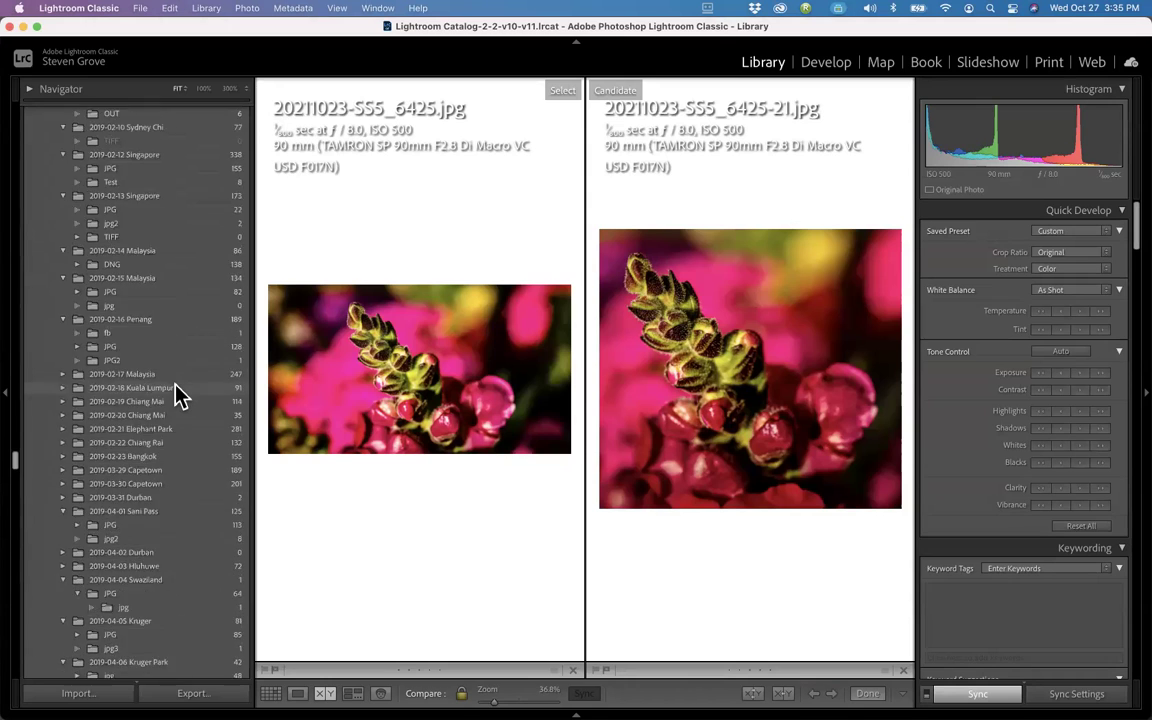
pyautogui.scroll(20, 175, 393)
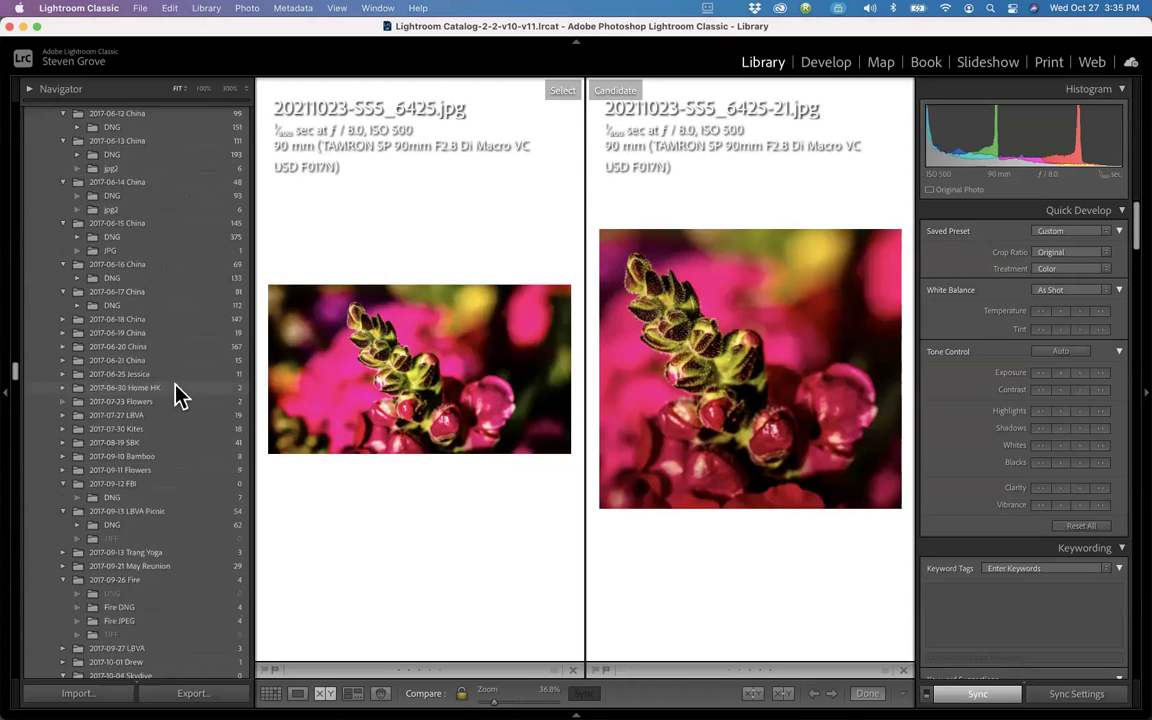
pyautogui.scroll(20, 175, 393)
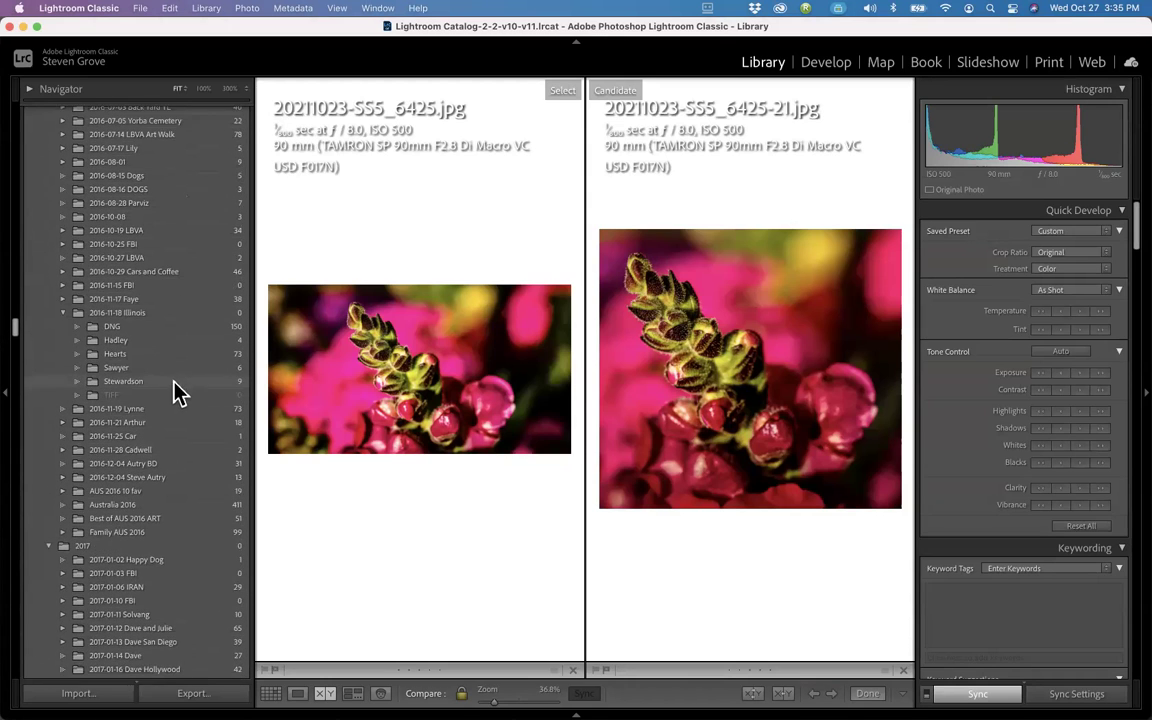
pyautogui.scroll(20, 142, 381)
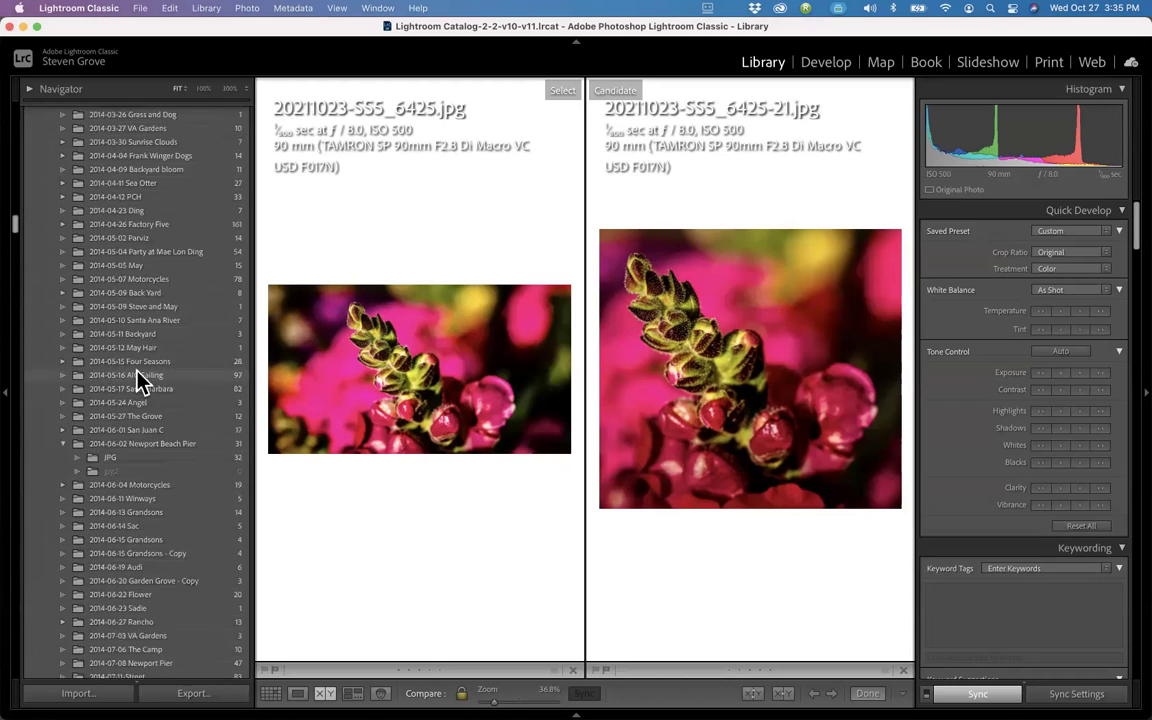
pyautogui.scroll(20, 142, 381)
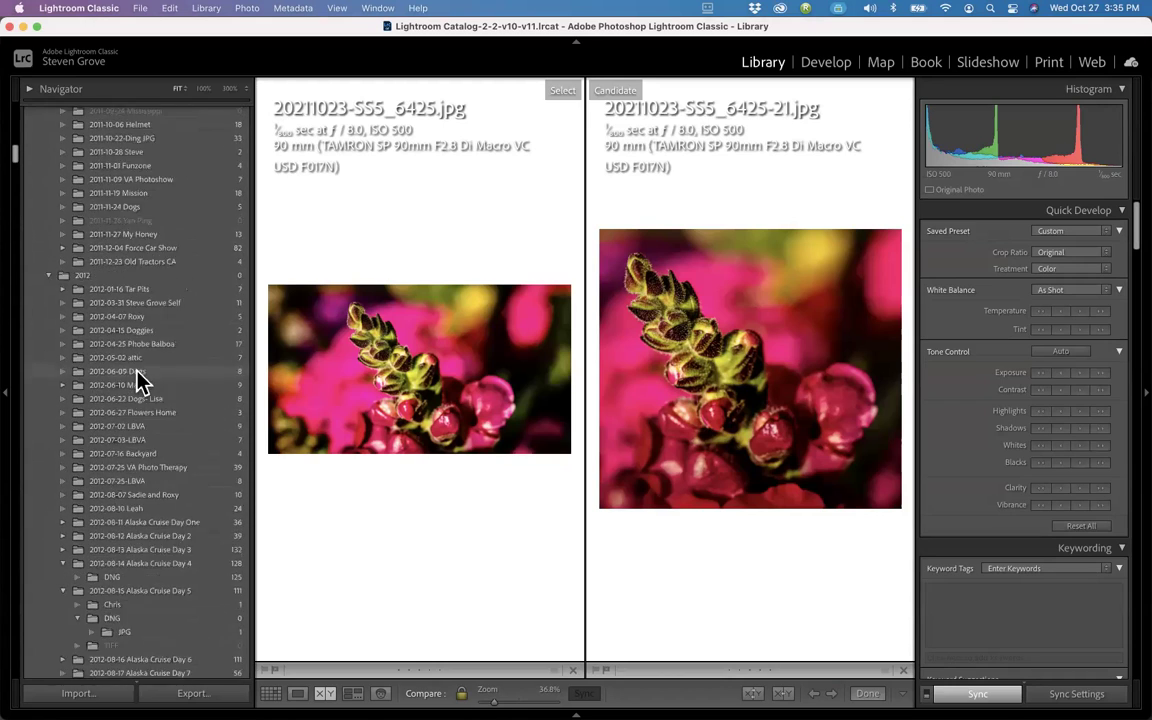
pyautogui.scroll(15, 142, 381)
pyautogui.scroll(-5, 142, 381)
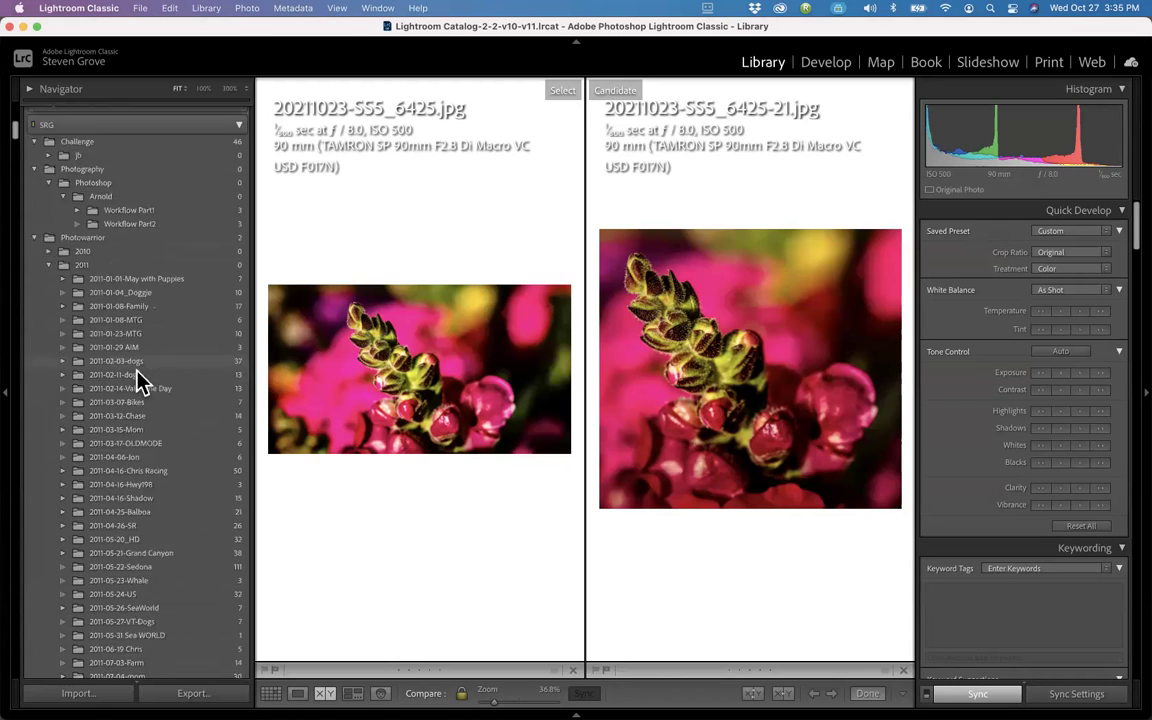
# Step: Expand the first folder under 2011 and show the photo in its JPG subfolder
pyautogui.scroll(3, 142, 381)
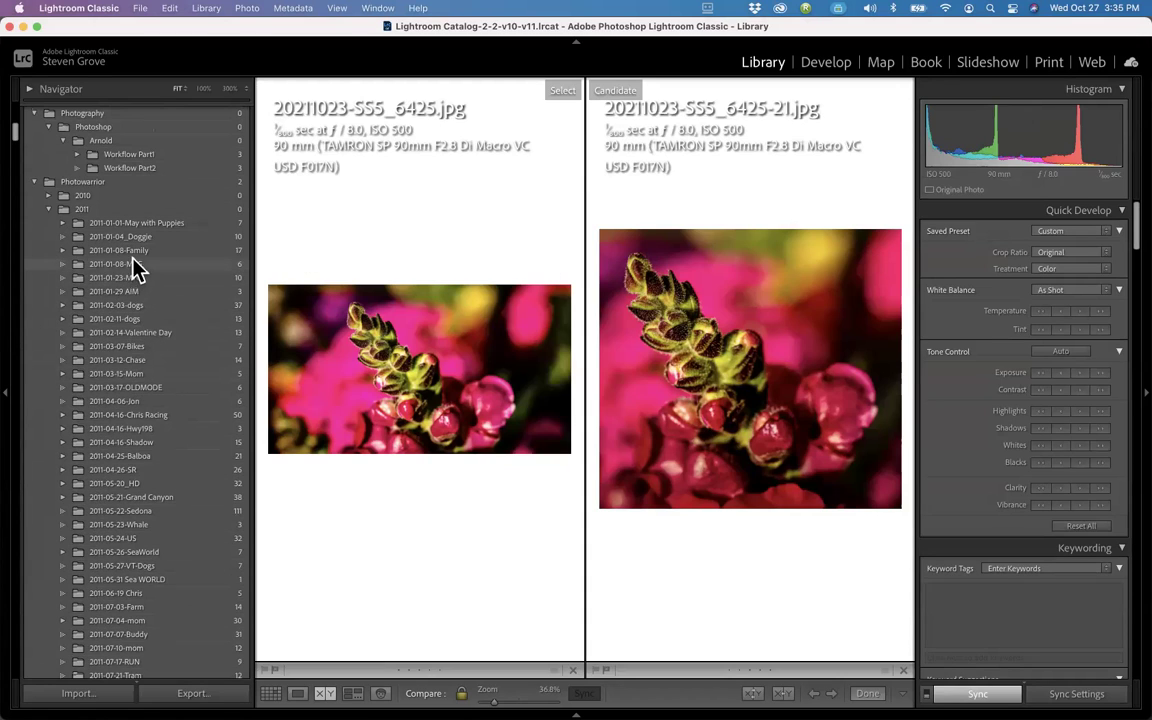
pyautogui.click(62, 224)
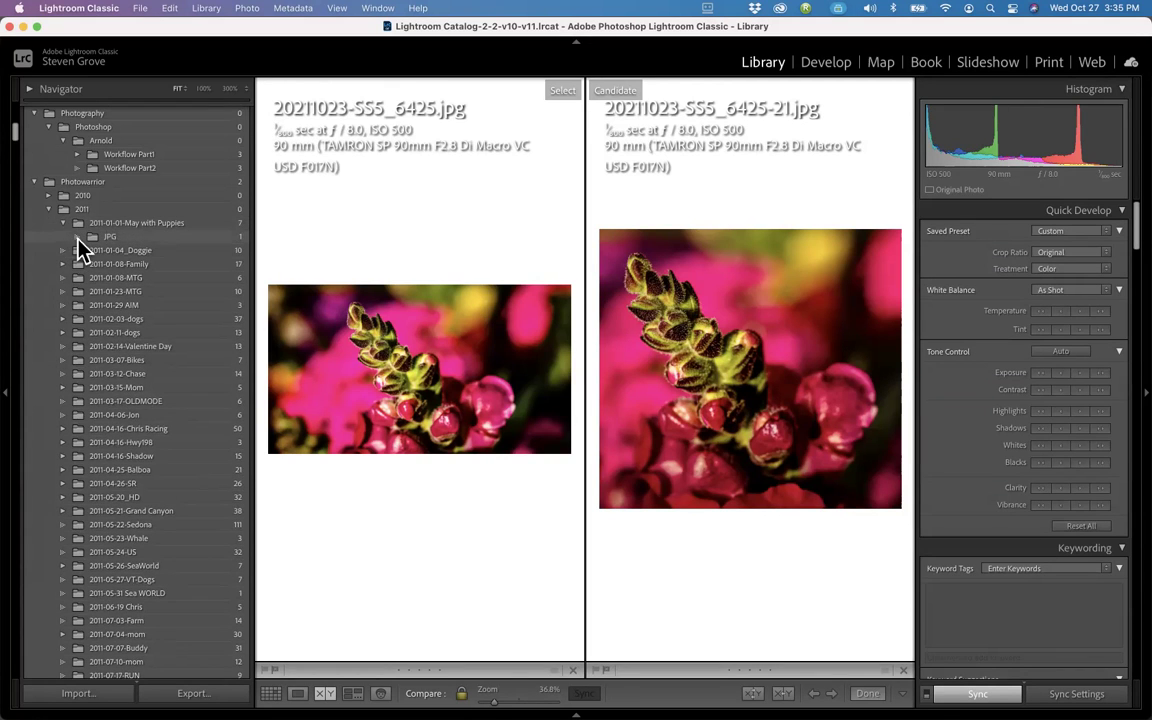
pyautogui.click(77, 239)
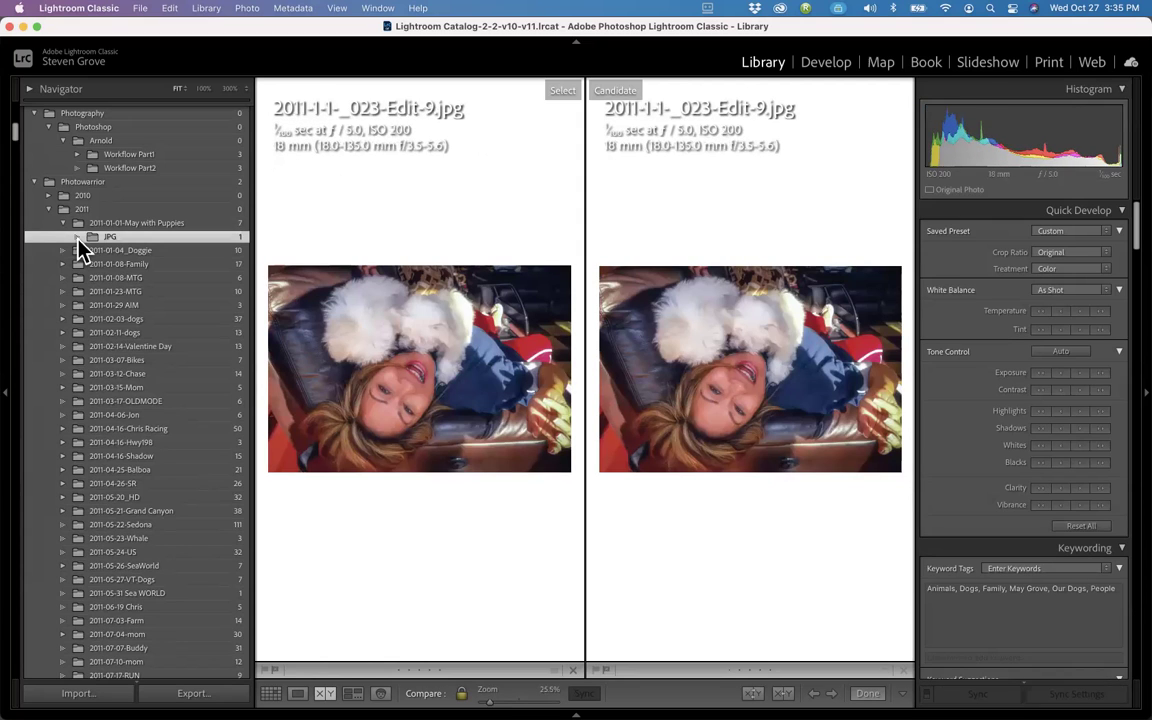
# Step: Collapse the Photowarrior folder and review the remaining top-level folders and collections
pyautogui.click(34, 182)
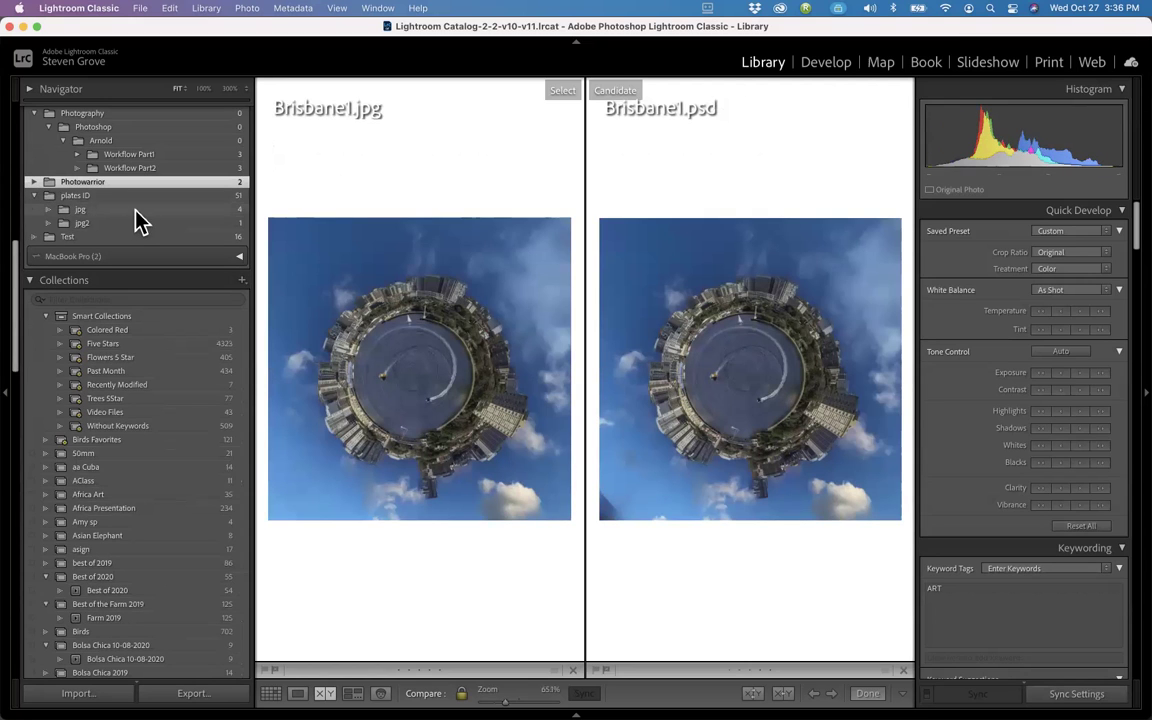
pyautogui.scroll(-10, 137, 214)
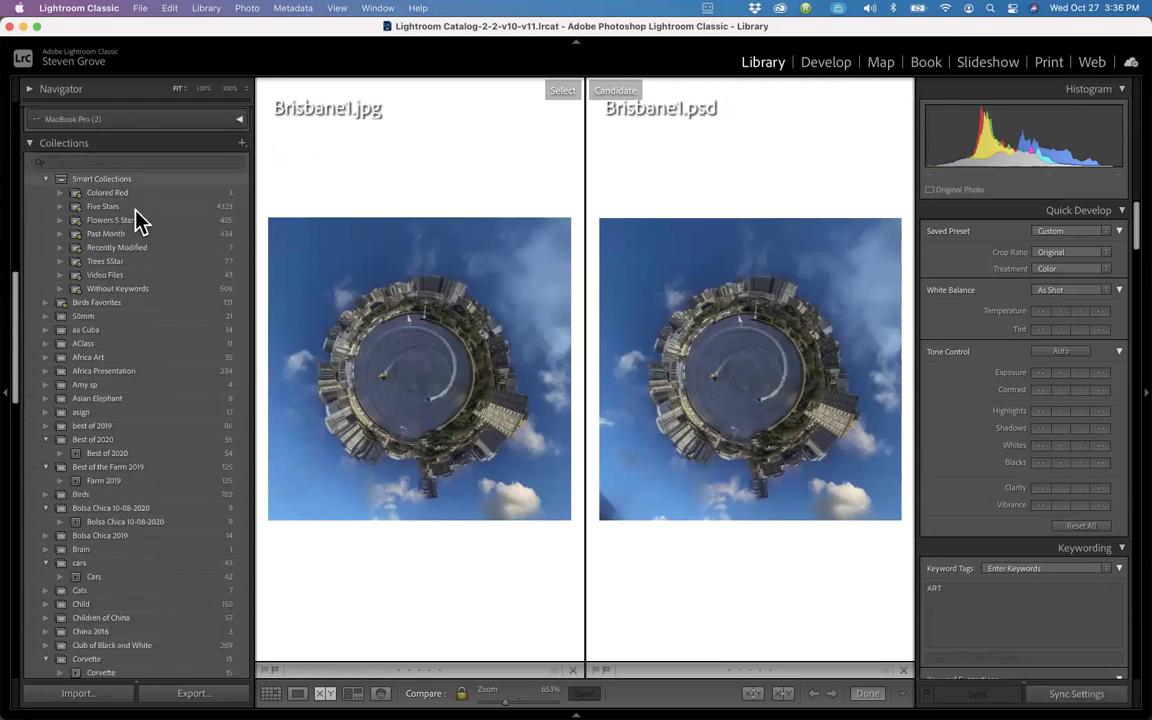
pyautogui.scroll(10, 140, 220)
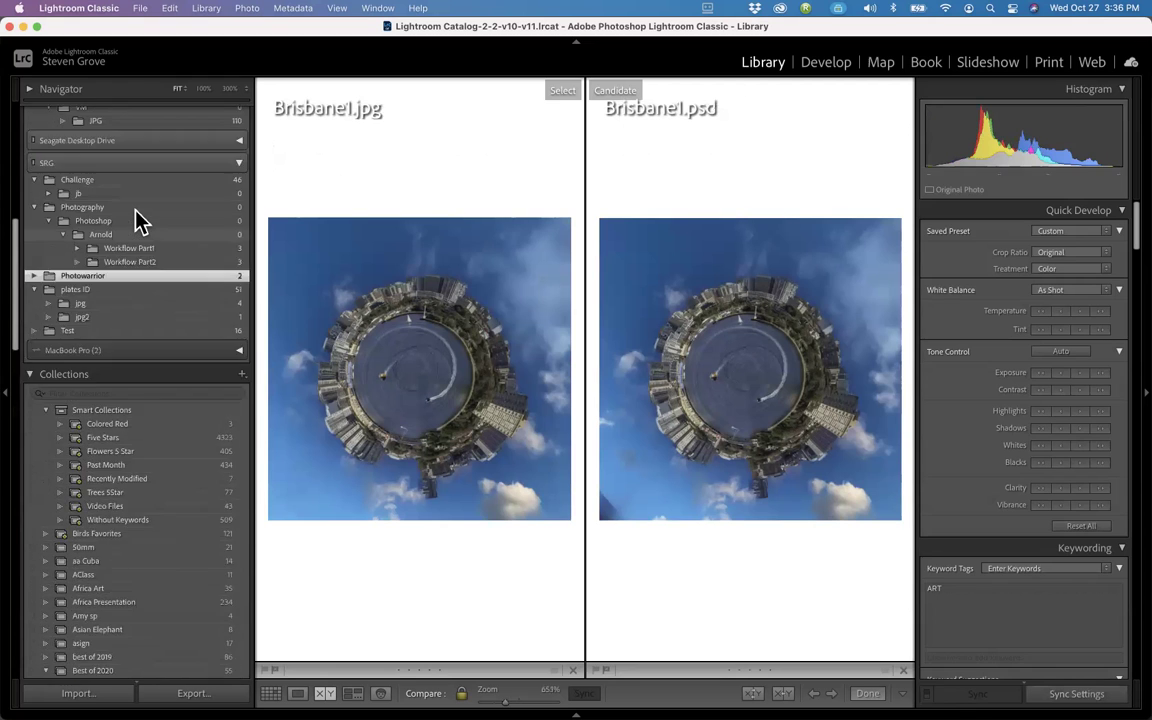
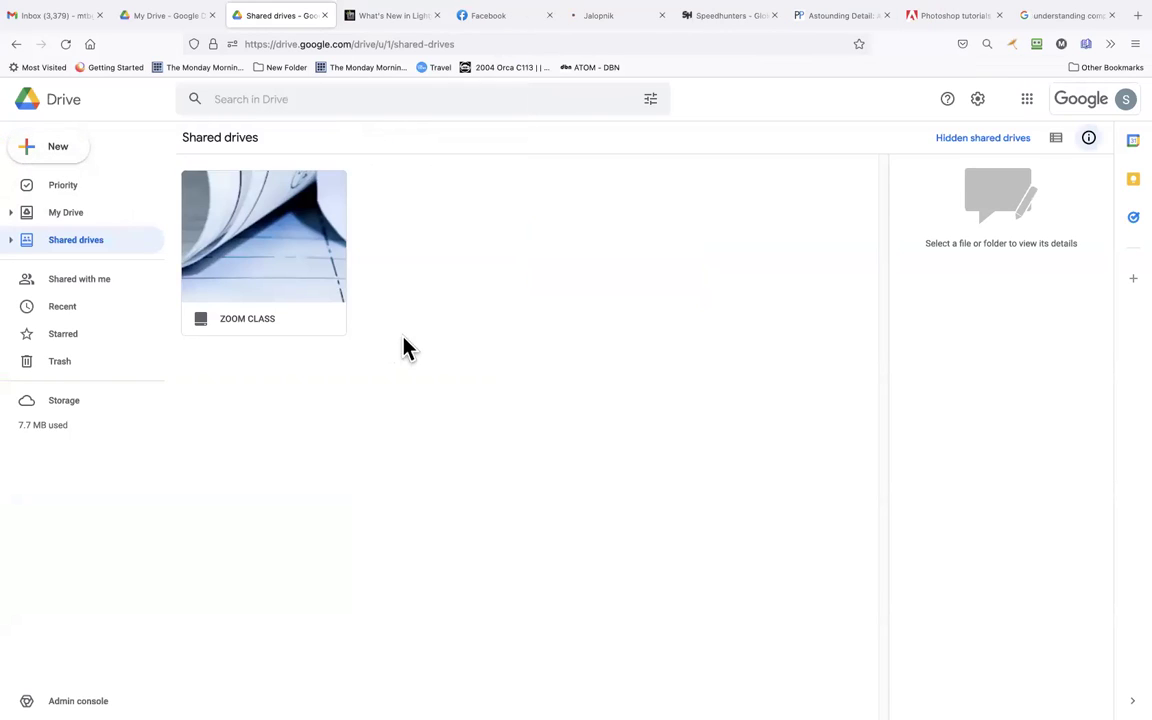
# Step: View the contents of the ZOOM CLASS shared drive in Google Drive and return to the shared drives list
pyautogui.doubleClick(243, 325)
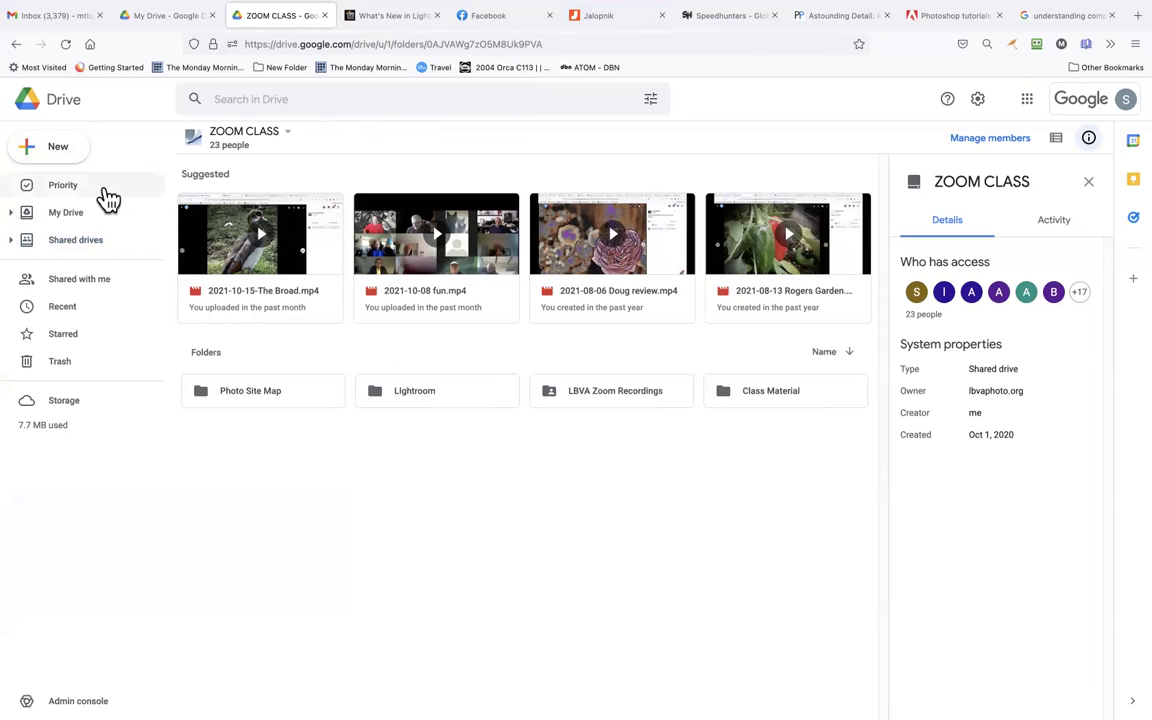
pyautogui.moveTo(8, 193)
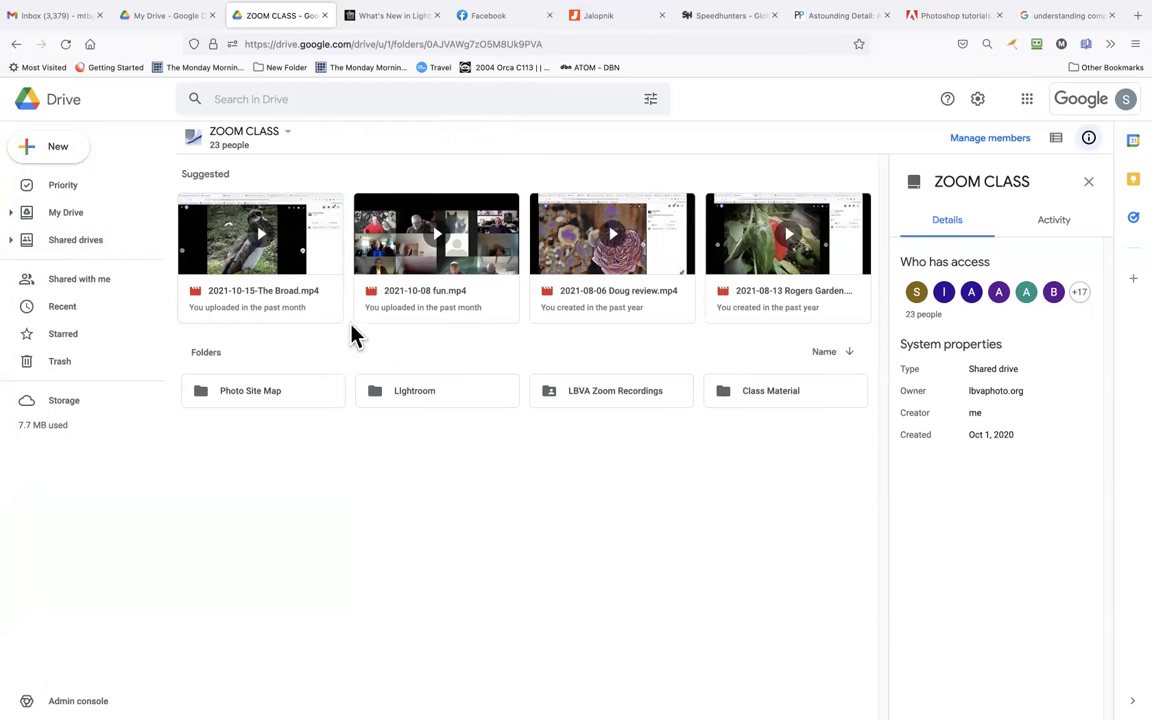
pyautogui.click(90, 243)
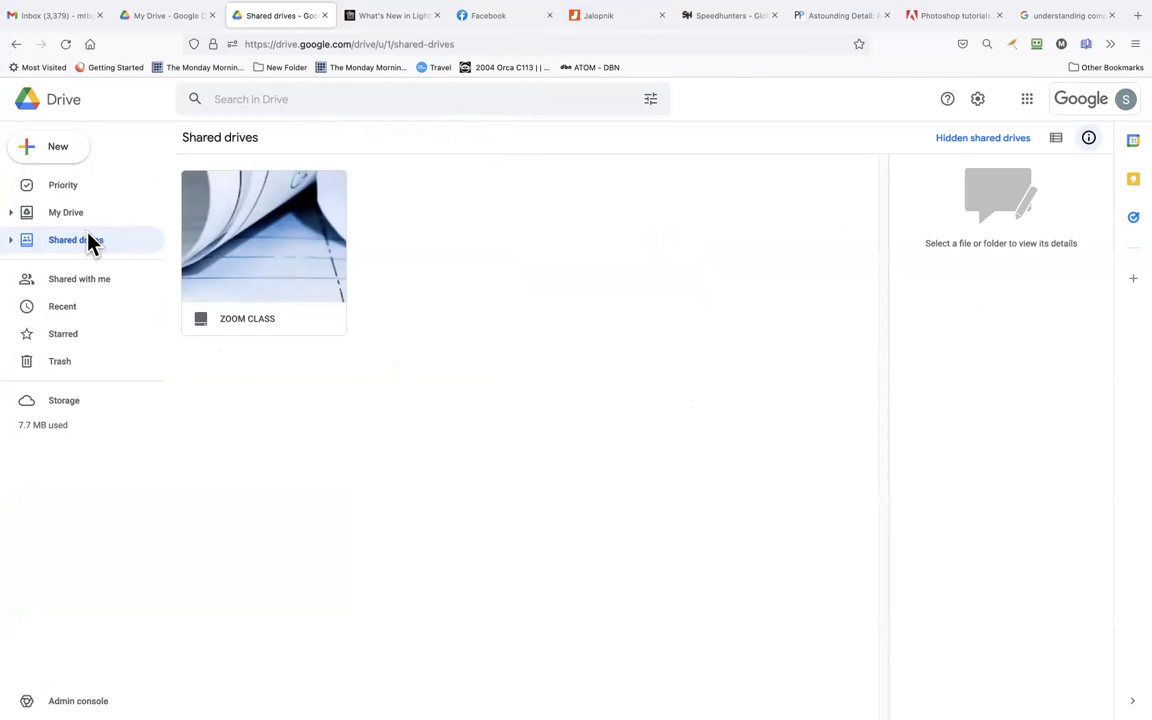
# Step: In the ZOOM CLASS shared drive, set the role of the member listed just above the one with a photo avatar to Contributor and save
pyautogui.doubleClick(229, 322)
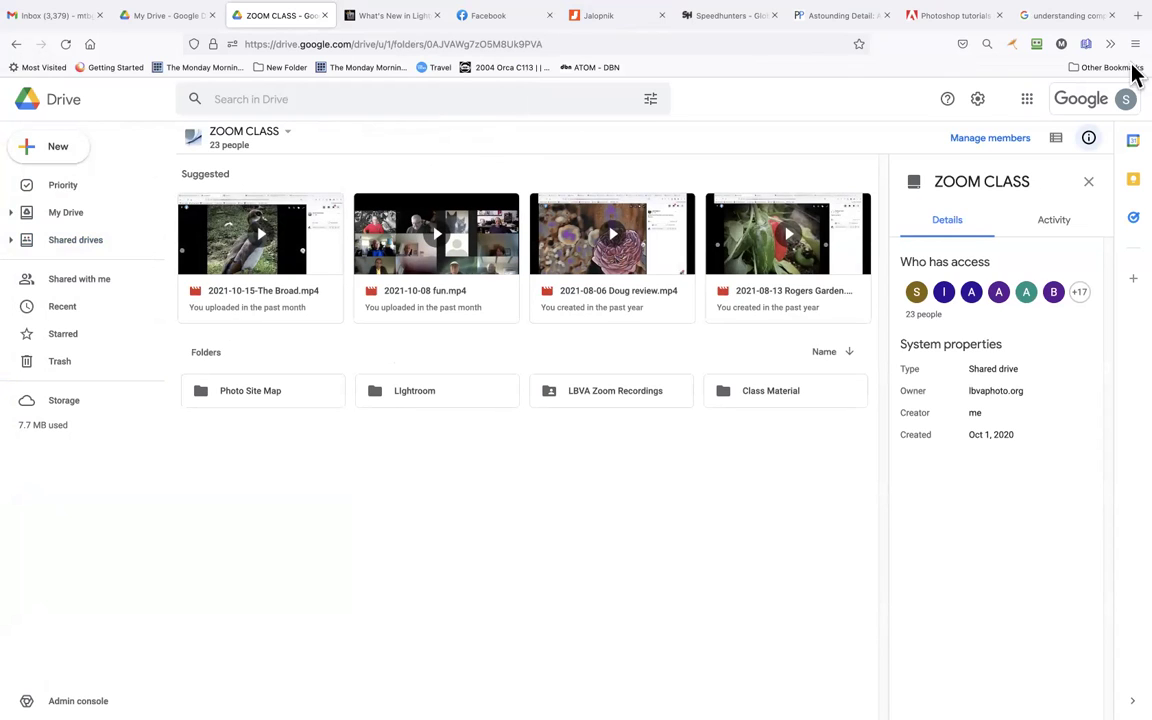
pyautogui.click(996, 142)
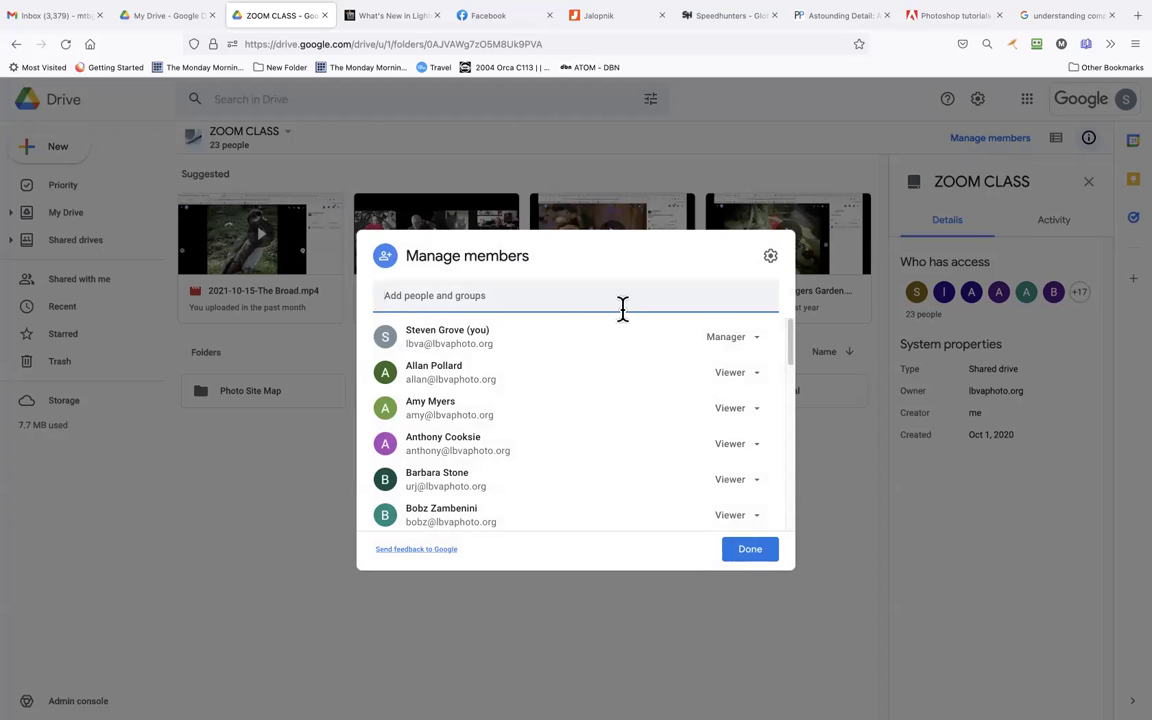
pyautogui.moveTo(792, 350); pyautogui.dragTo(796, 424)
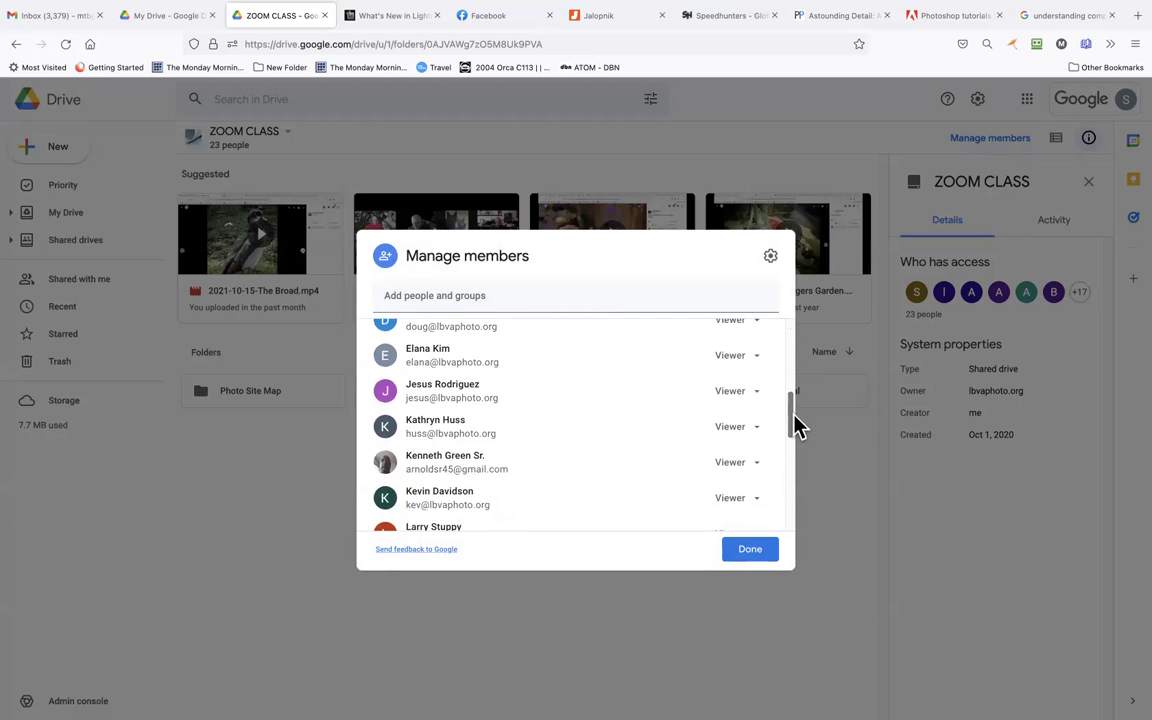
pyautogui.click(762, 436)
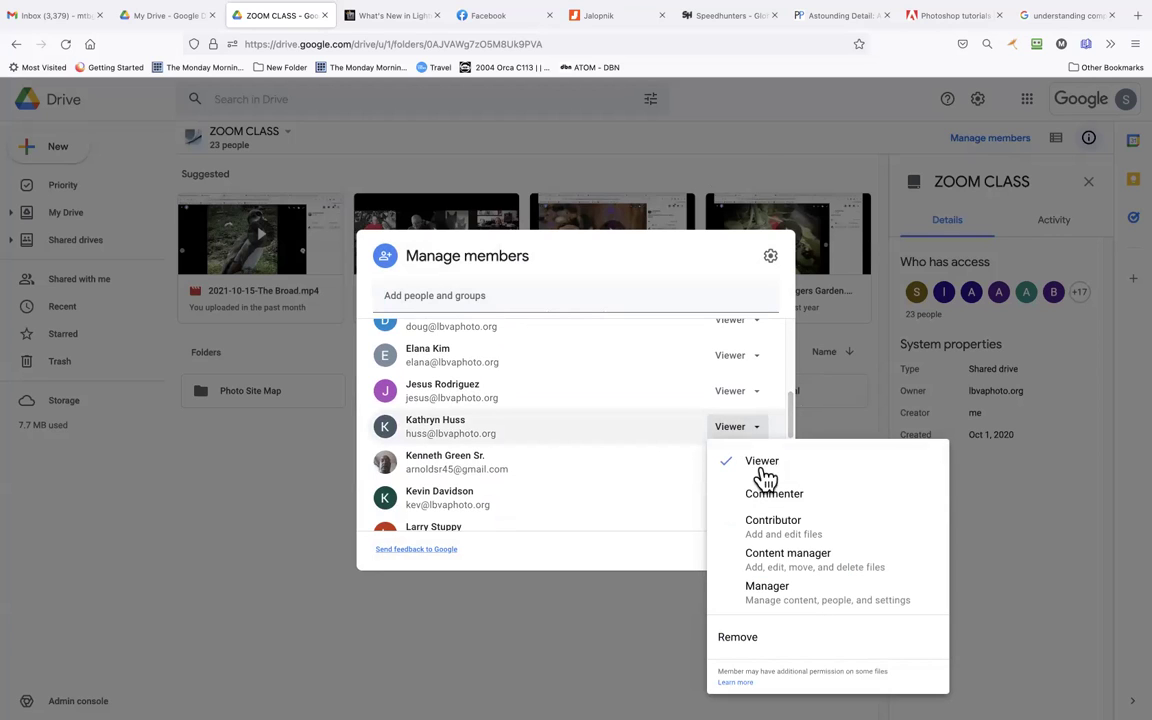
pyautogui.click(772, 524)
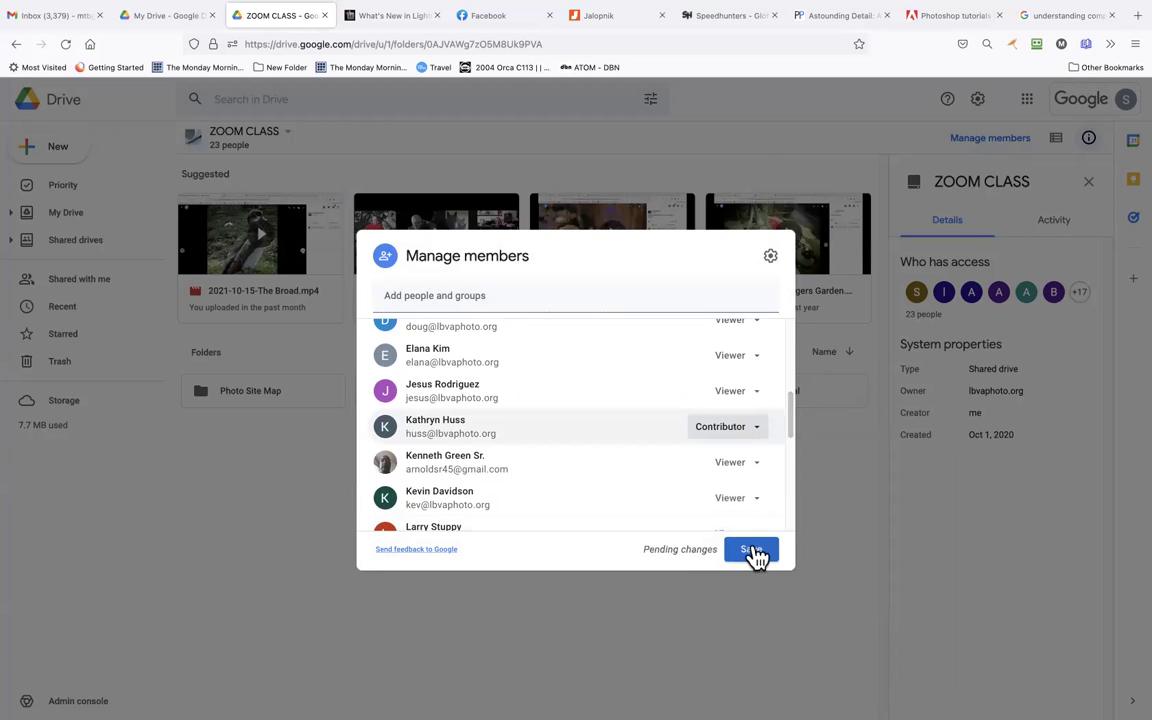
pyautogui.click(752, 551)
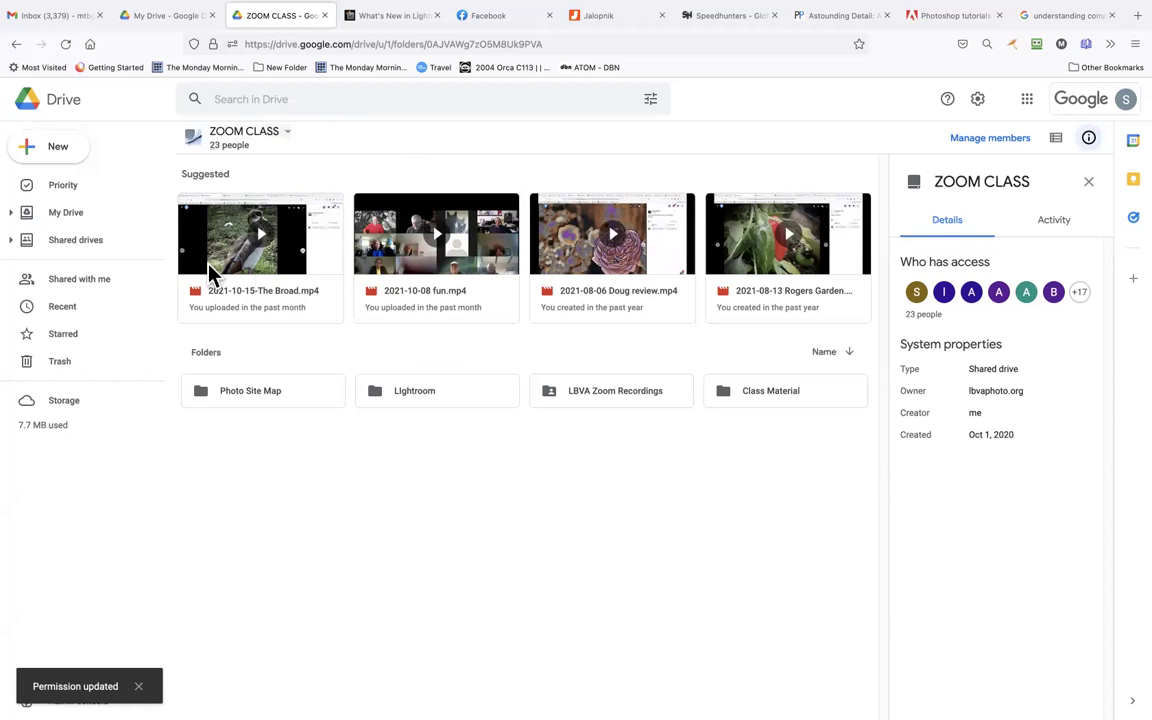
# Step: Reopen the ZOOM CLASS shared drive from the shared drives list and open its LBVA Zoom Recordings folder
pyautogui.click(72, 240)
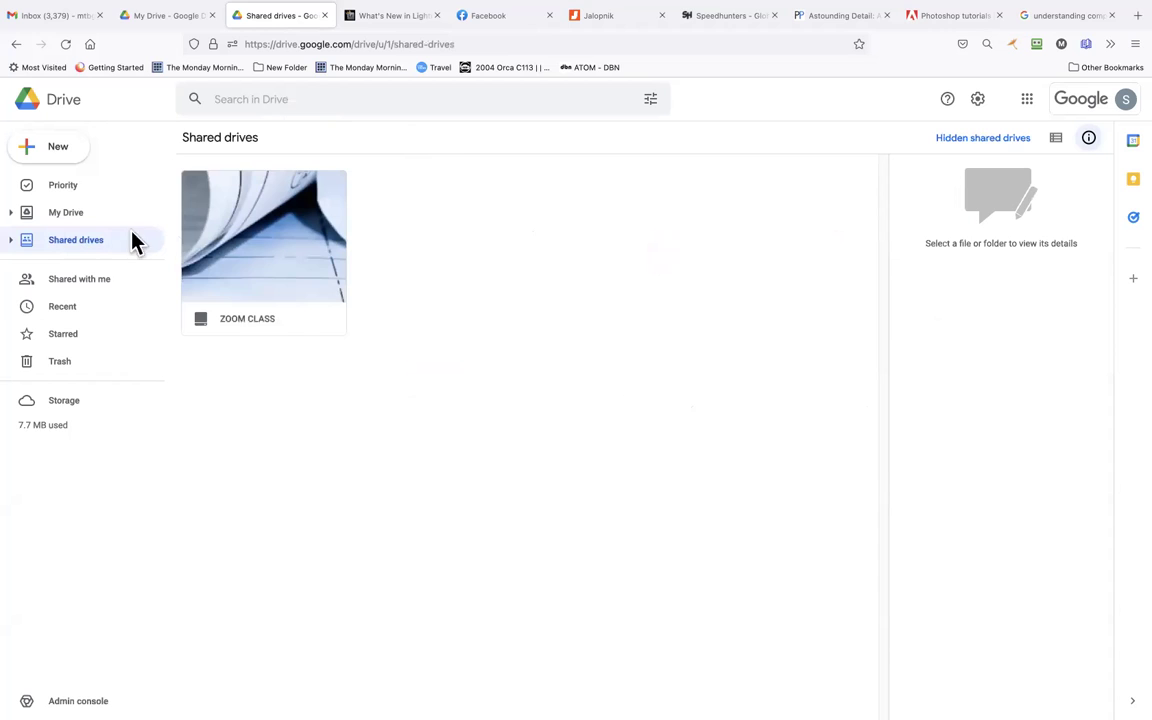
pyautogui.doubleClick(245, 320)
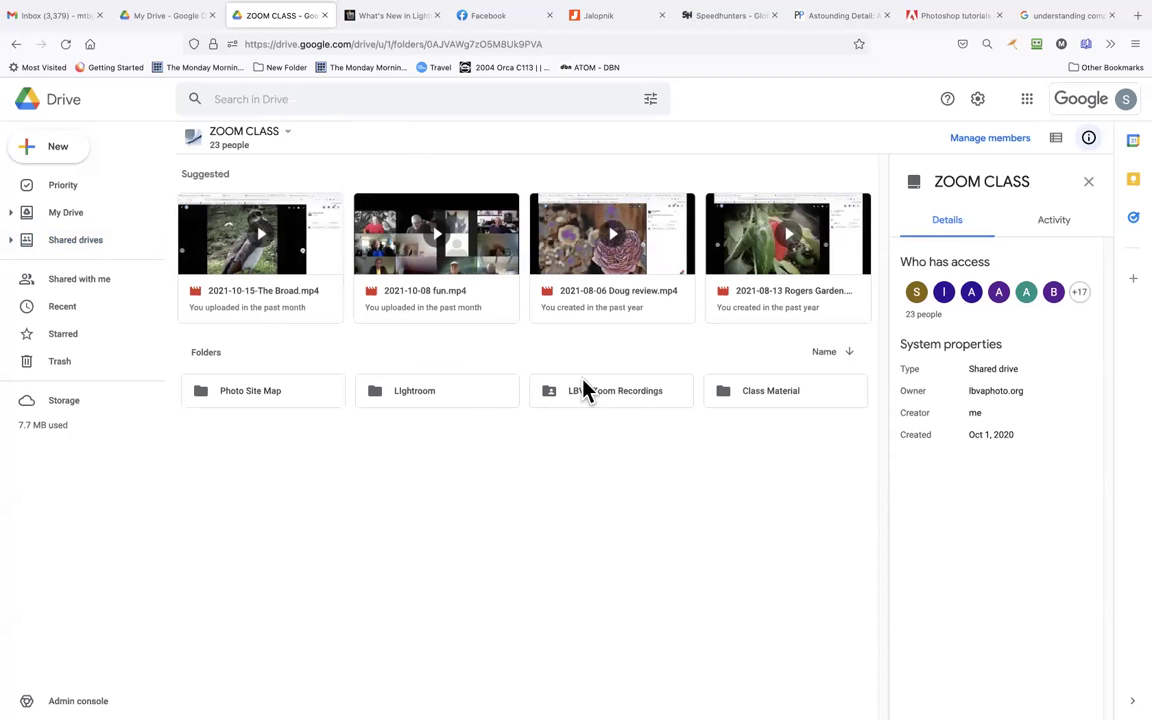
pyautogui.doubleClick(606, 399)
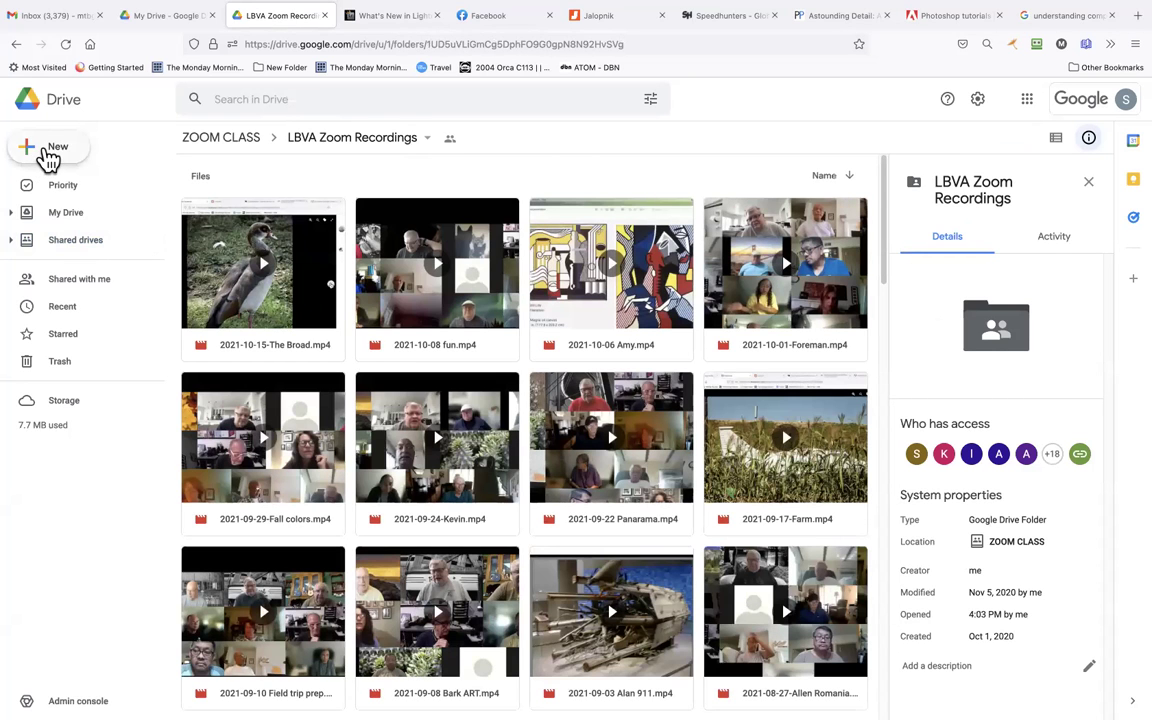
pyautogui.click(48, 155)
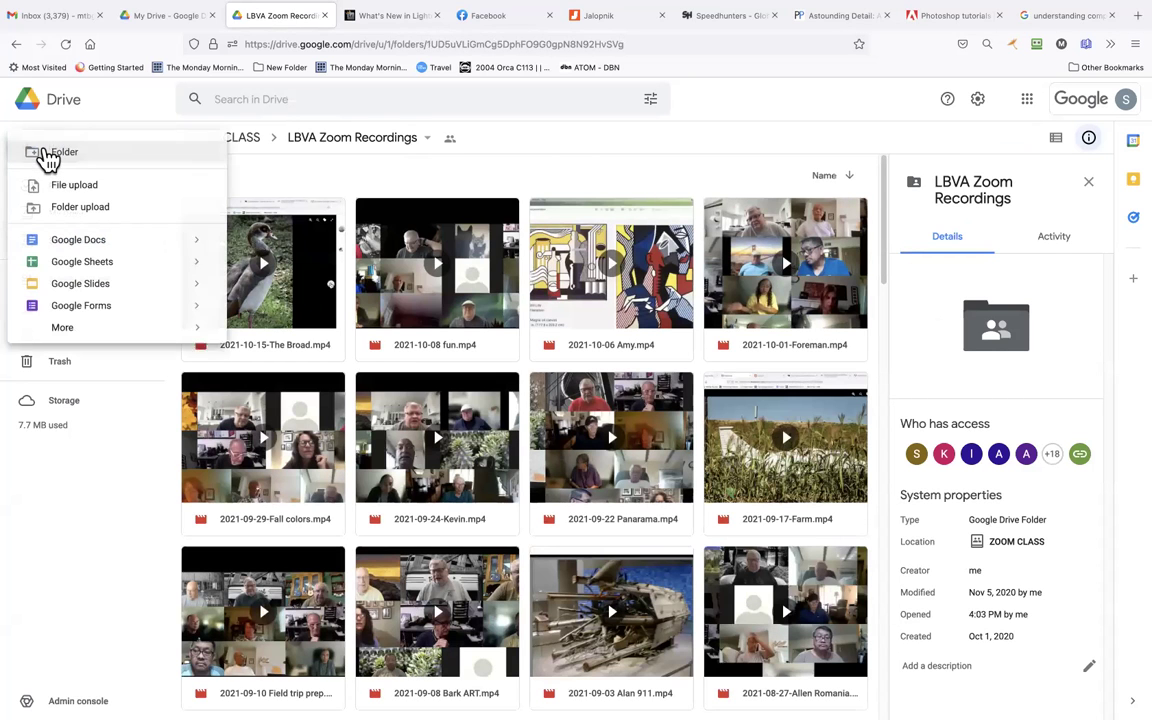
pyautogui.click(78, 190)
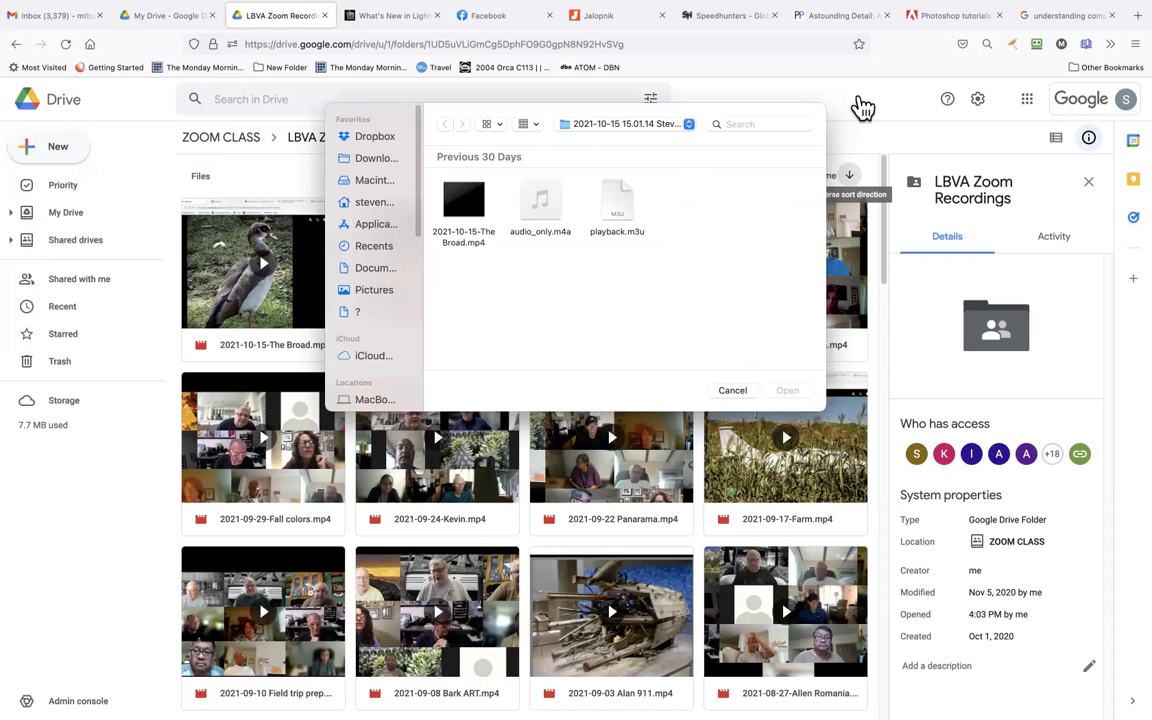
pyautogui.click(731, 391)
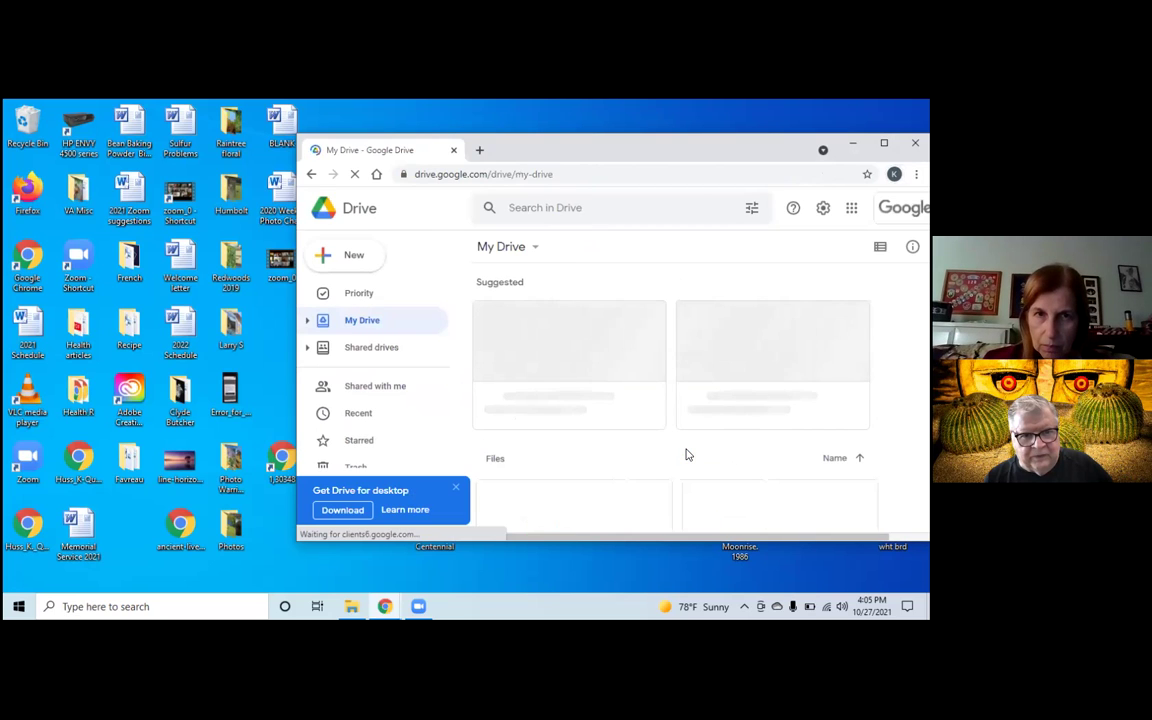
# Step: Dismiss the notifications prompt and the shared drives introduction, and open the ZOOM CLASS shared drive
pyautogui.scroll(-2, 686, 455)
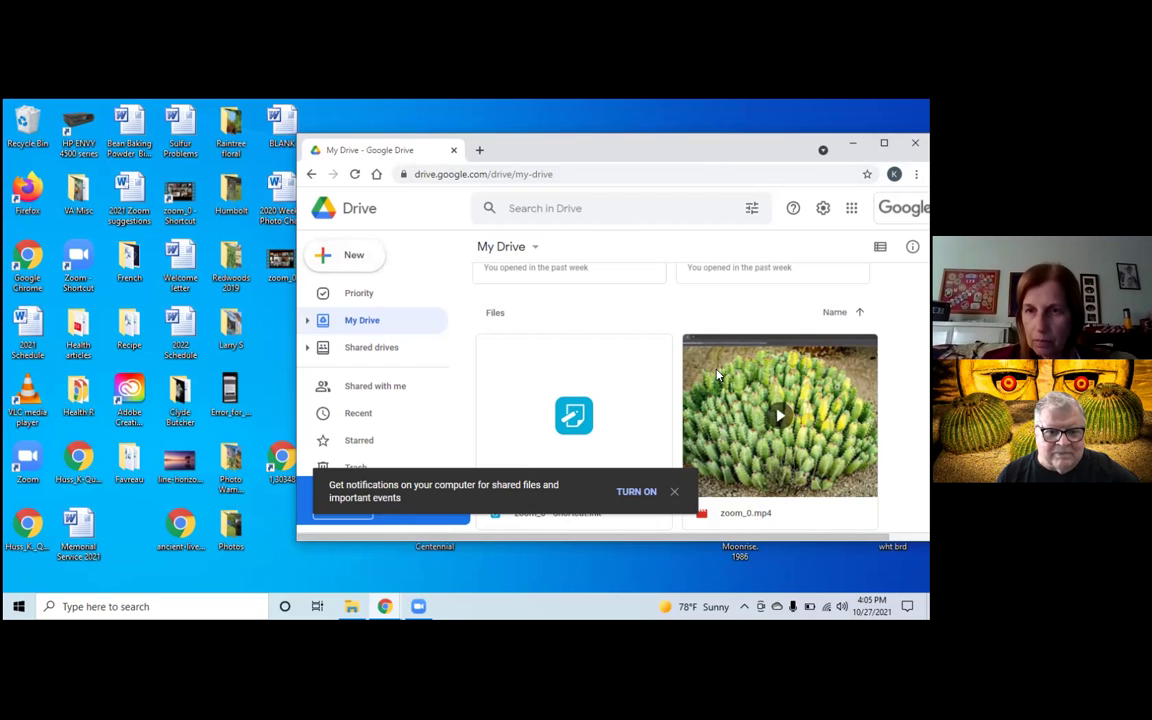
pyautogui.click(674, 492)
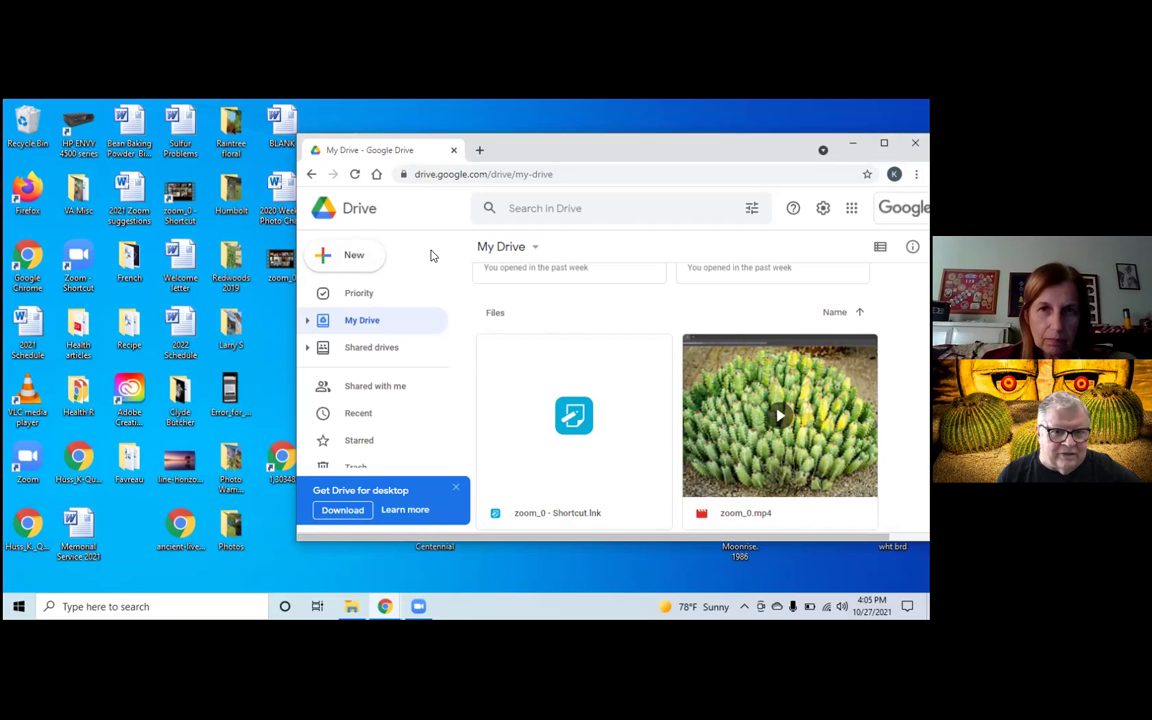
pyautogui.click(408, 362)
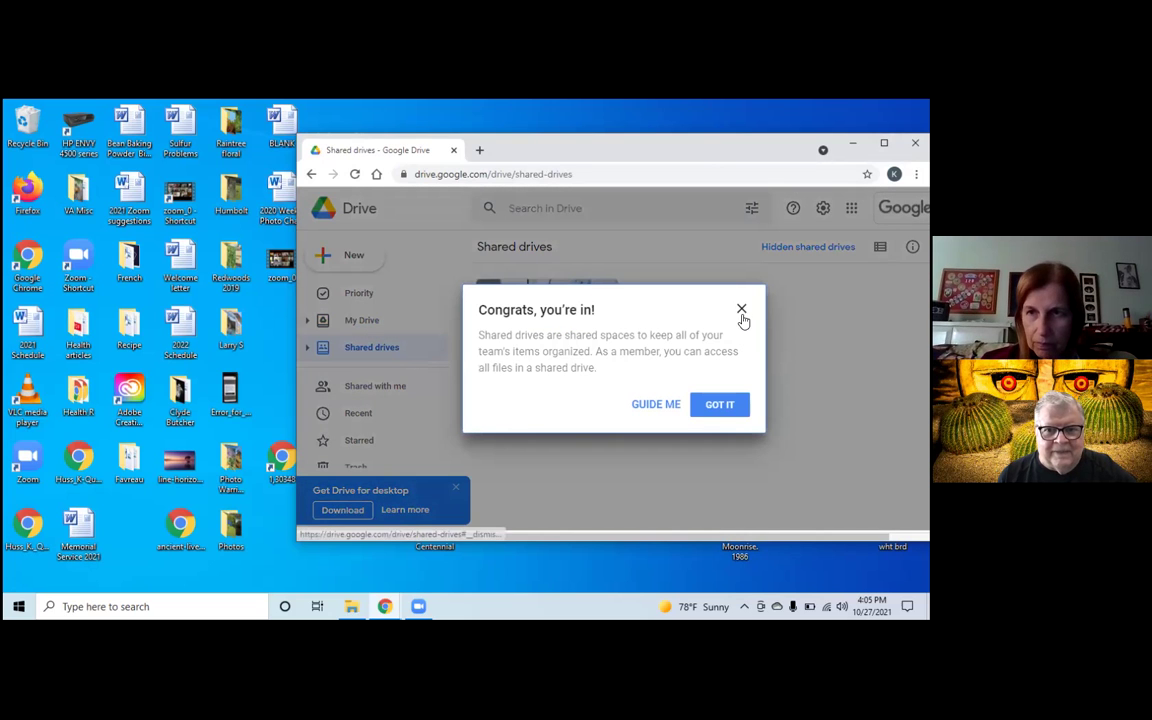
pyautogui.click(728, 405)
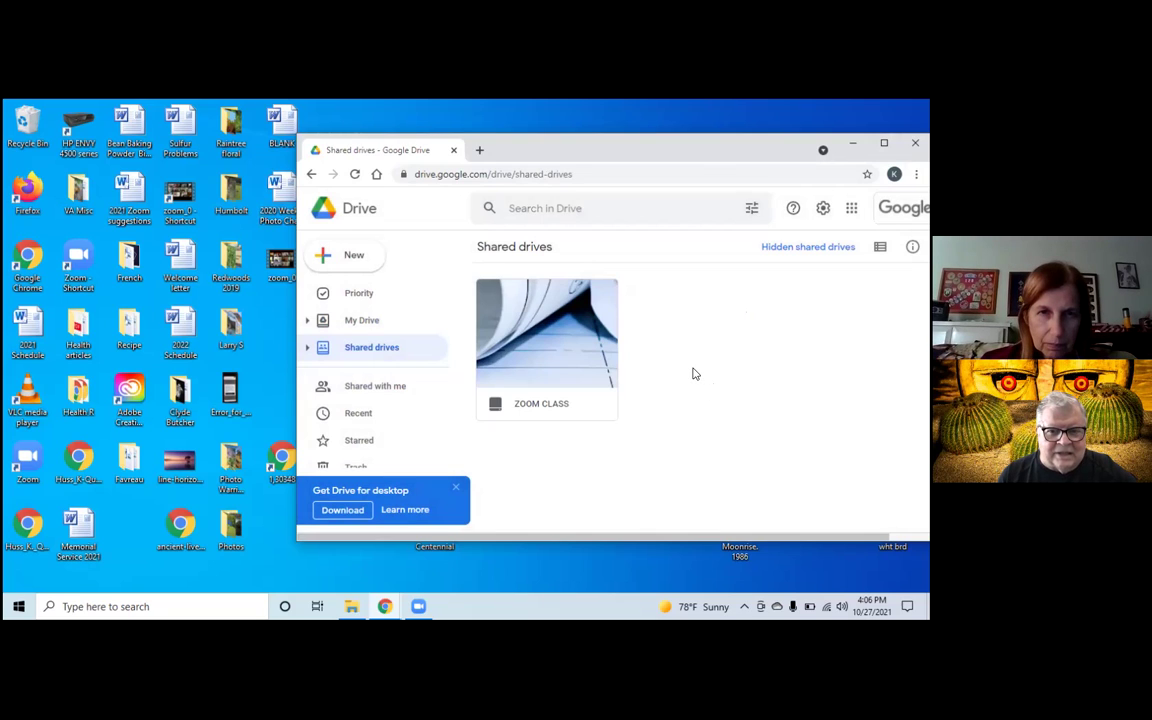
pyautogui.doubleClick(550, 340)
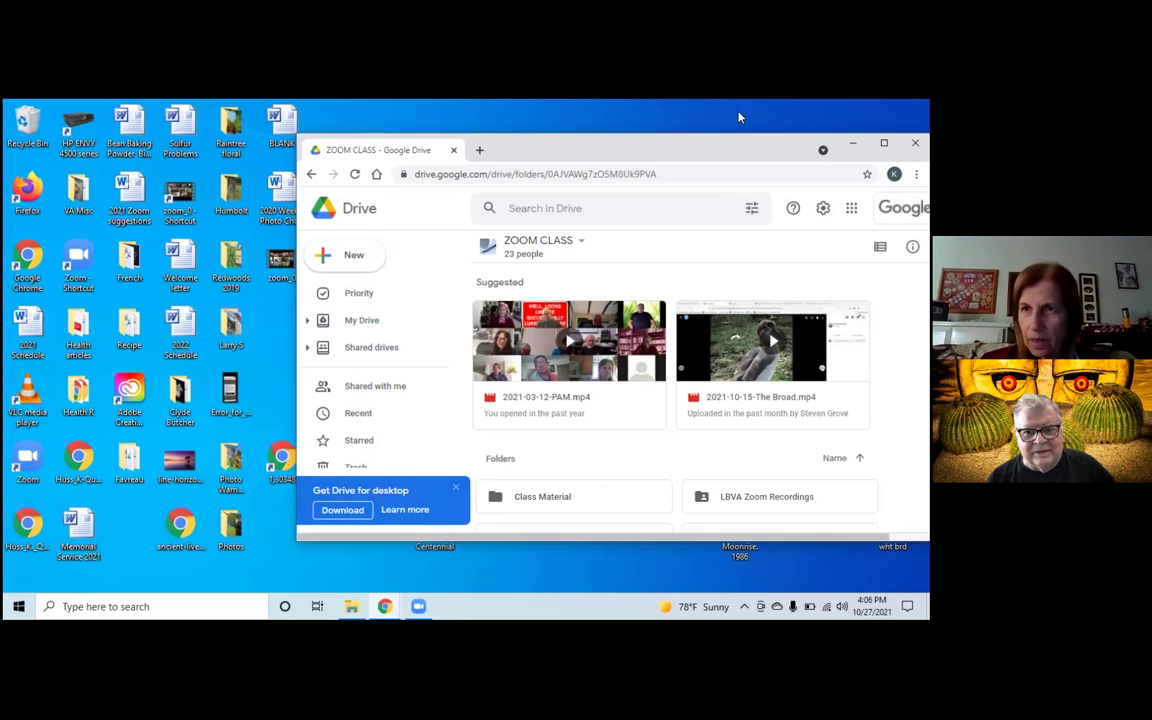
# Step: Open the LBVA Zoom Recordings folder in ZOOM CLASS and leave the browser window unmaximized over the desktop
pyautogui.moveTo(733, 157); pyautogui.dragTo(716, 144)
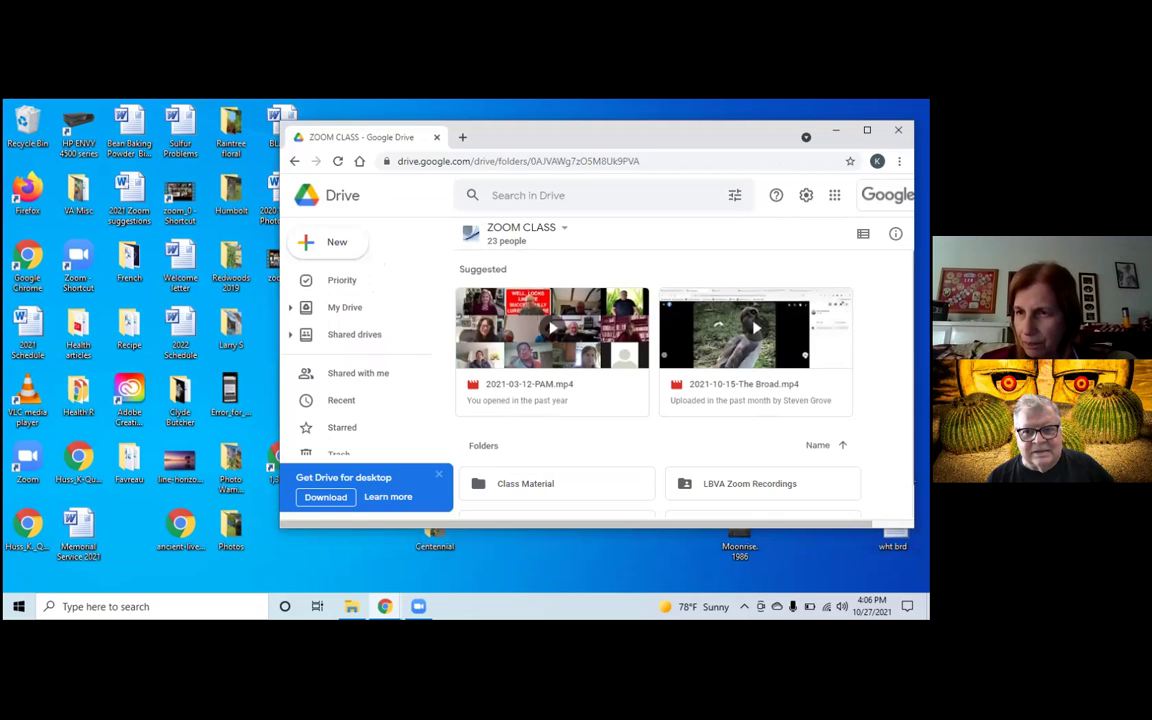
pyautogui.click(867, 130)
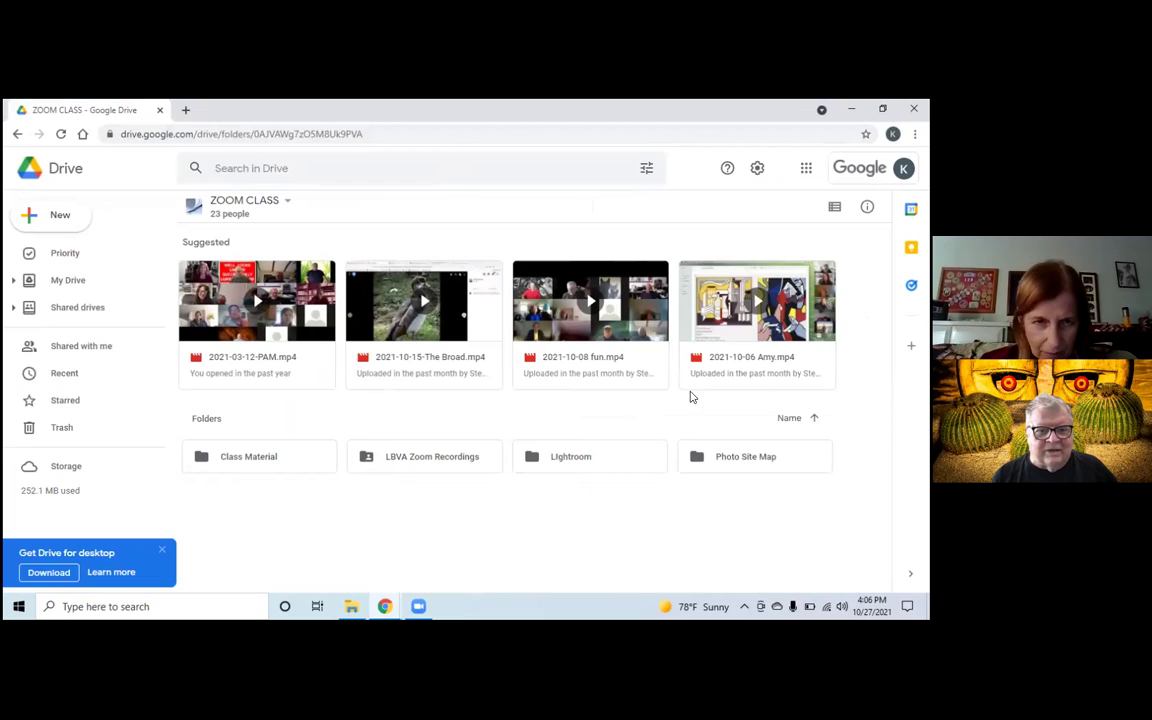
pyautogui.click(453, 457)
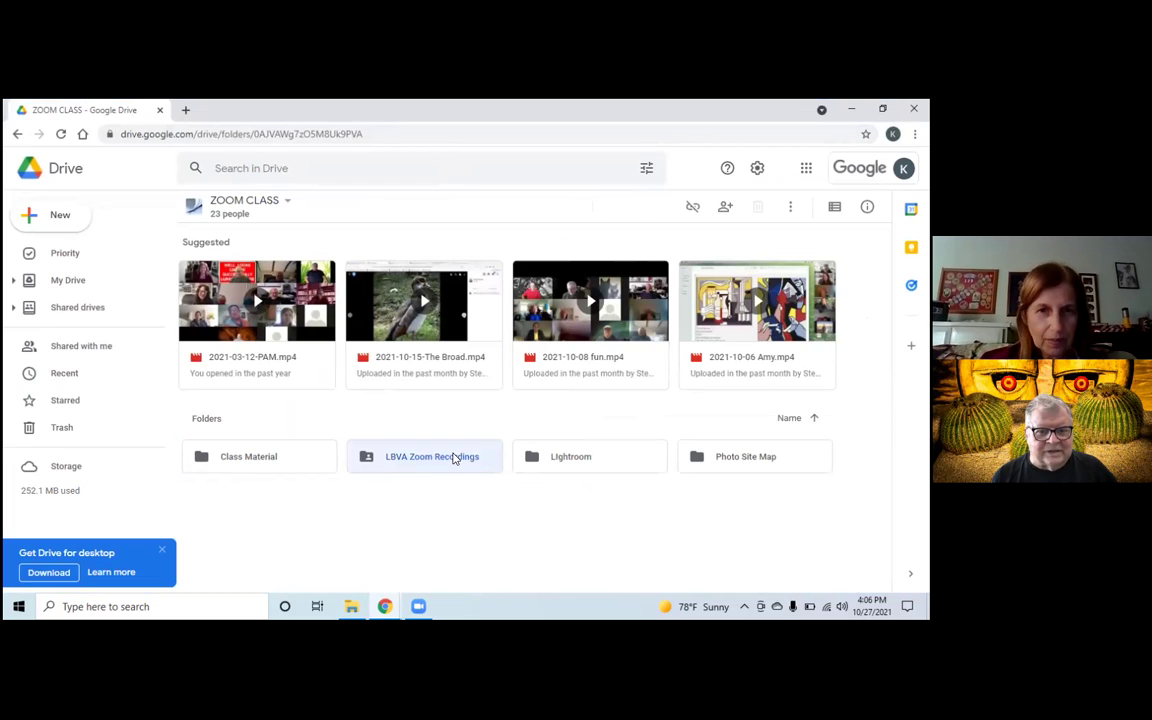
pyautogui.doubleClick(453, 457)
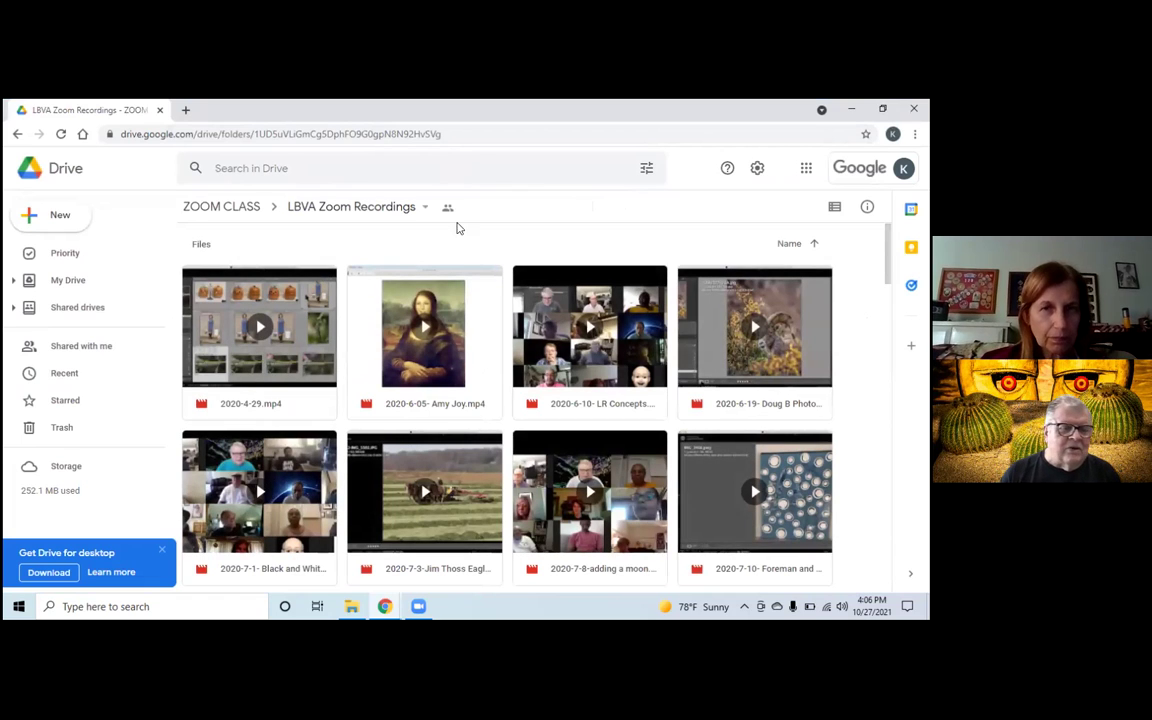
pyautogui.doubleClick(795, 106)
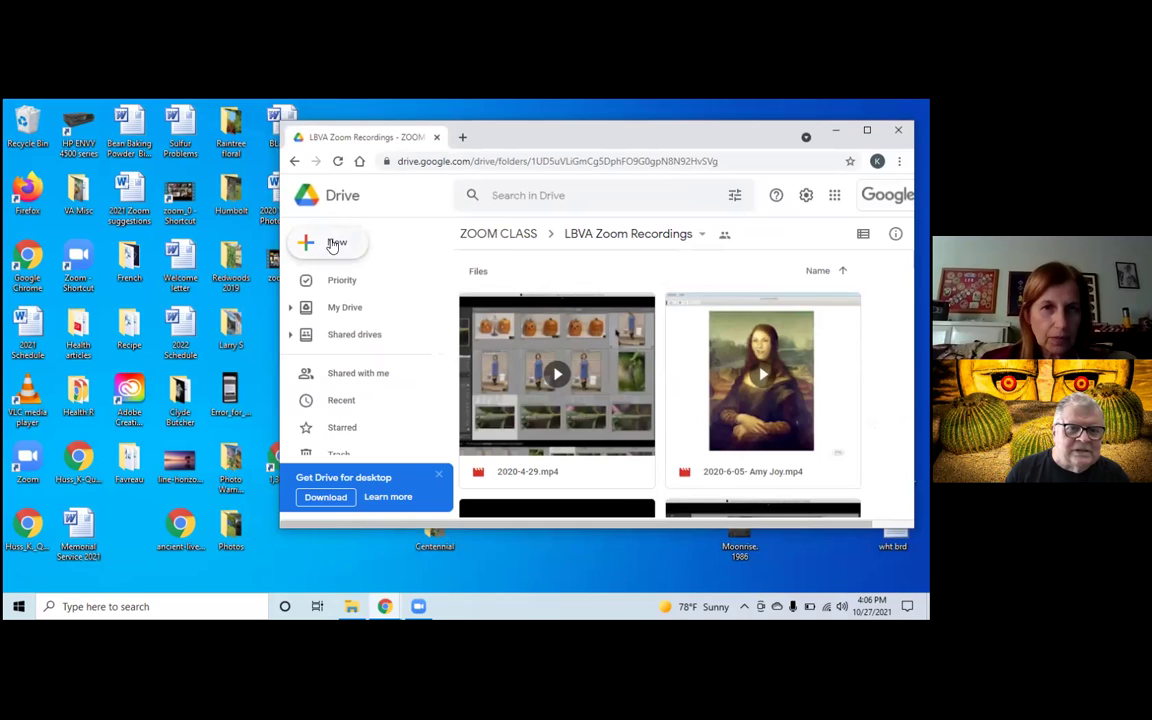
# Step: Upload the recording that the "zoom_0 - Shortcut" item on the Desktop points to into the LBVA Zoom Recordings folder
pyautogui.click(333, 244)
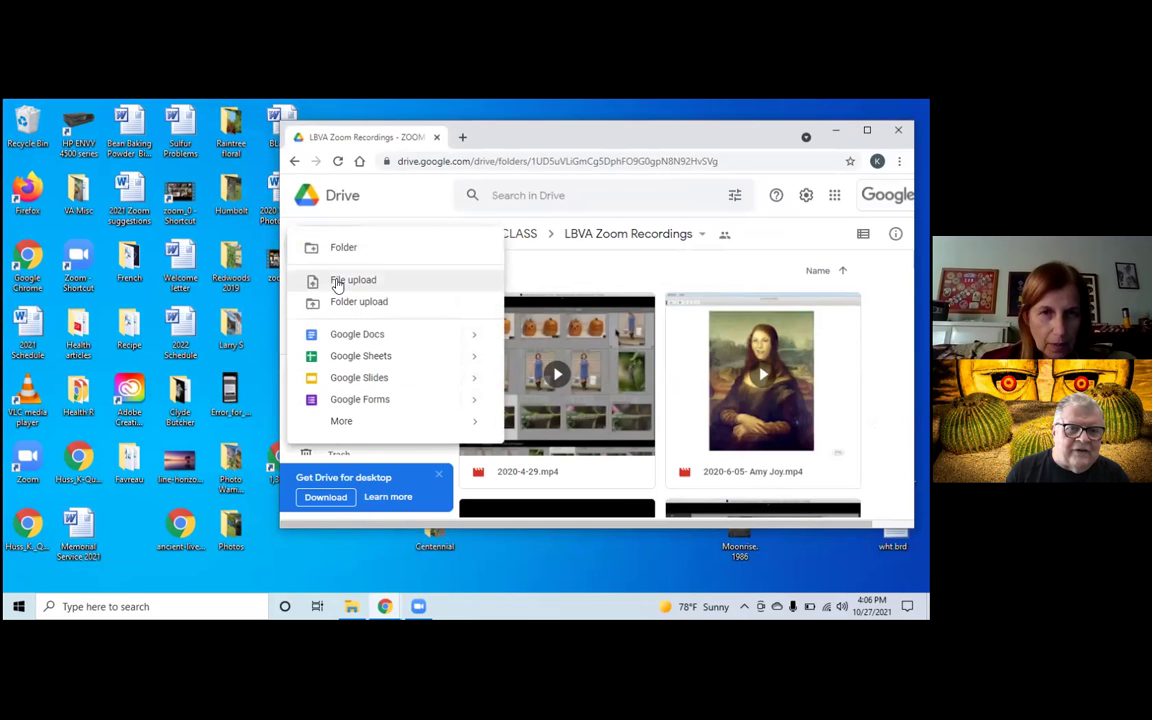
pyautogui.click(338, 281)
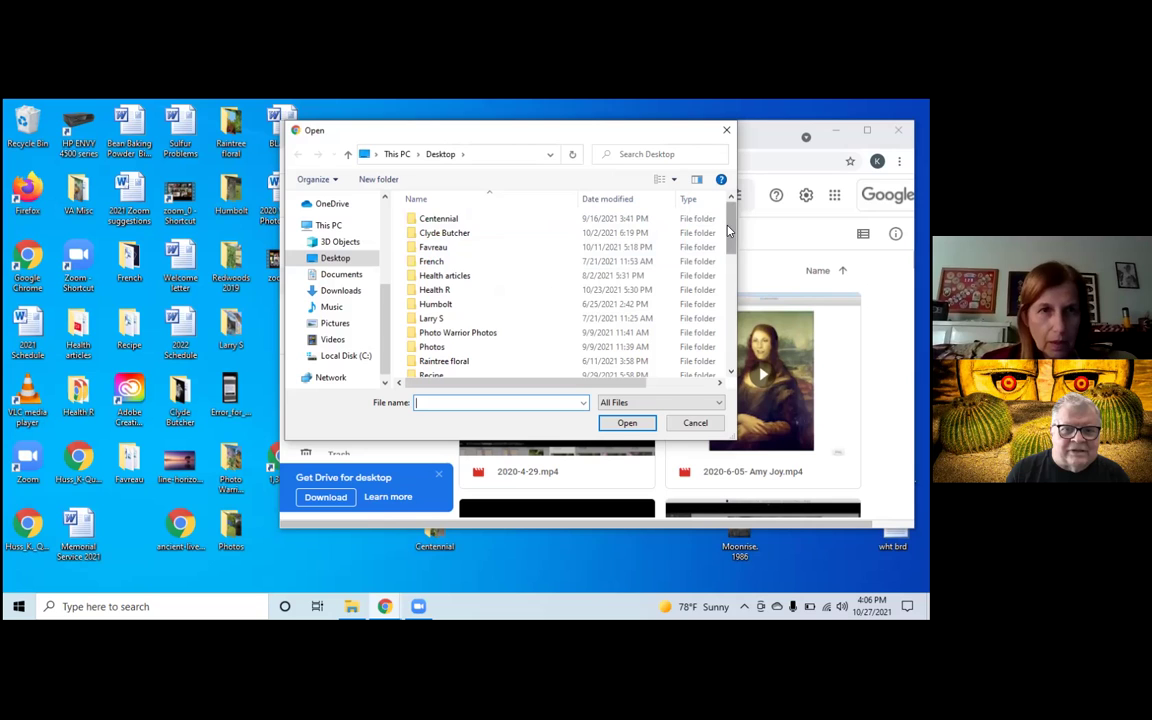
pyautogui.moveTo(733, 230); pyautogui.dragTo(669, 328)
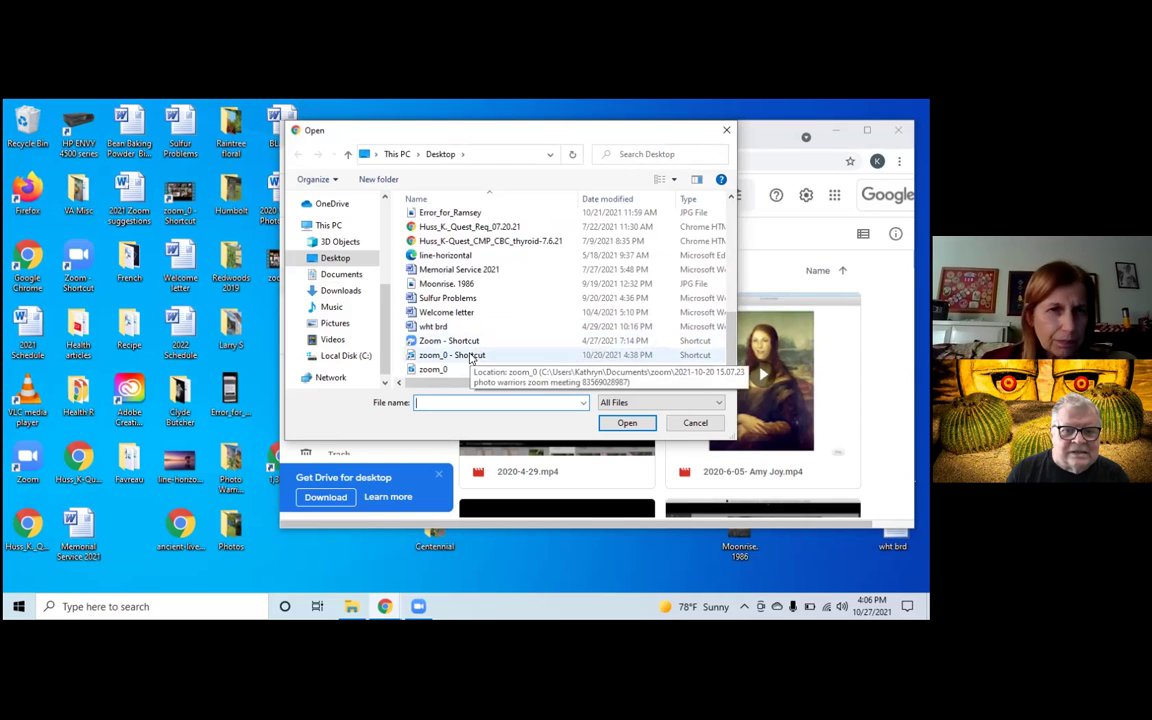
pyautogui.doubleClick(470, 356)
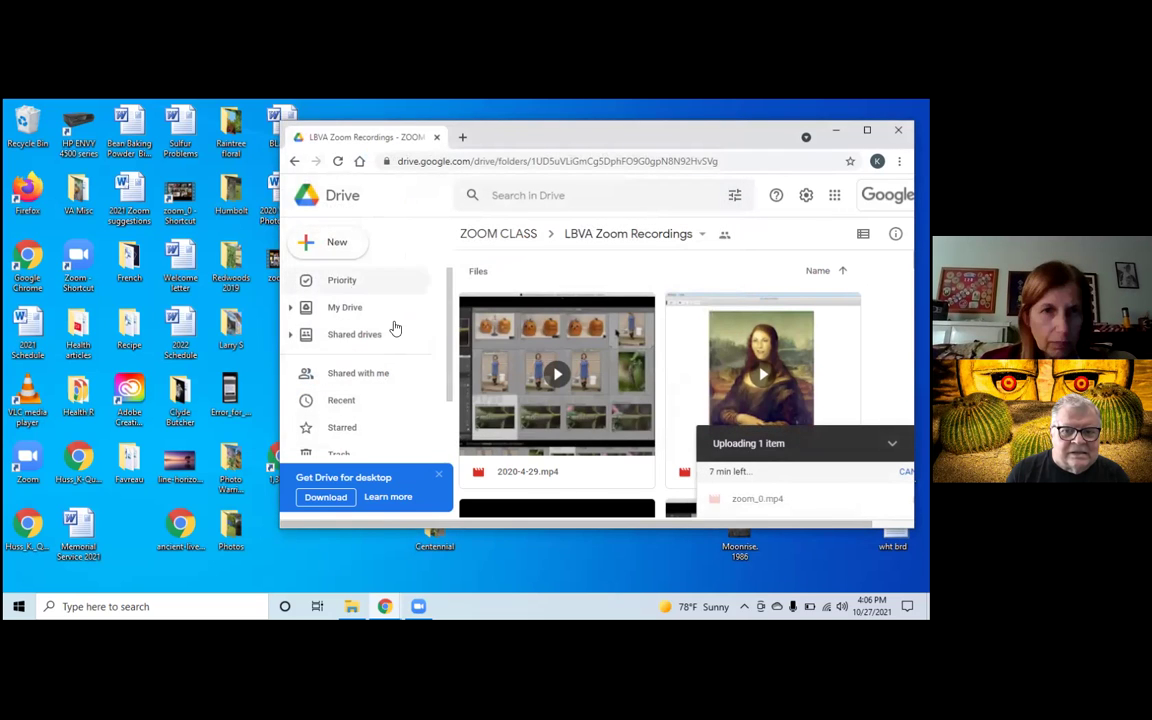
# Step: Stretch the browser window to full screen height and upload the zoom_0 MP4 file from the Desktop to the LBVA Zoom Recordings folder
pyautogui.click(336, 250)
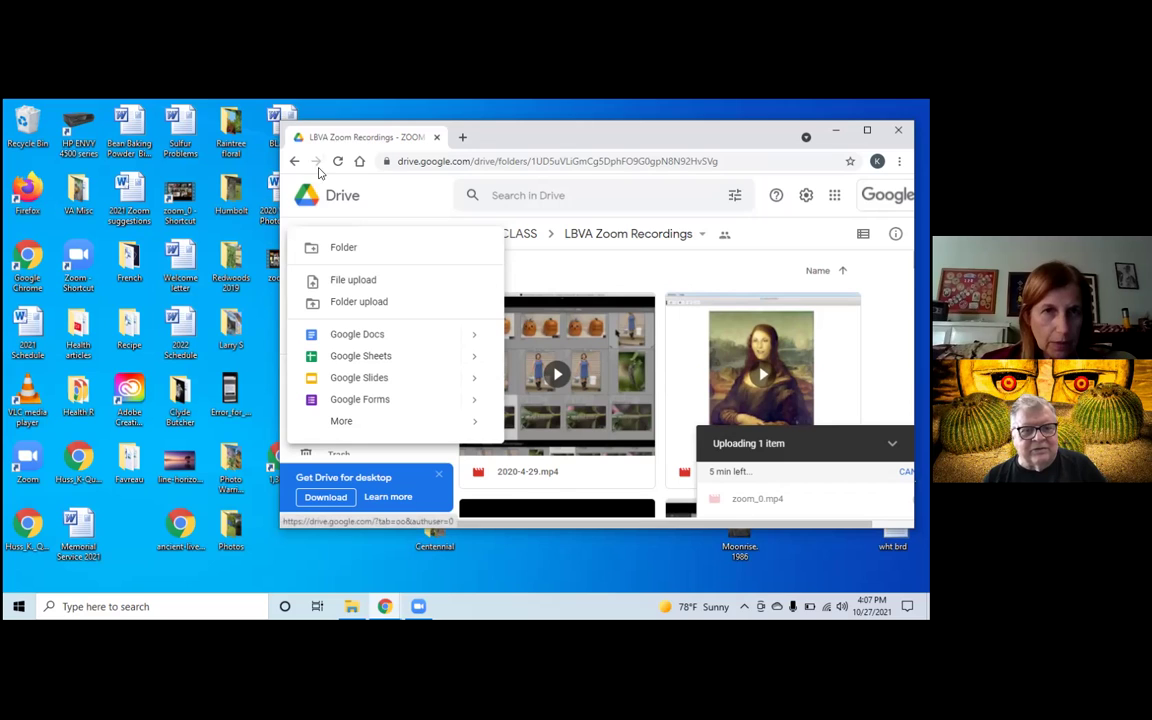
pyautogui.doubleClick(355, 120)
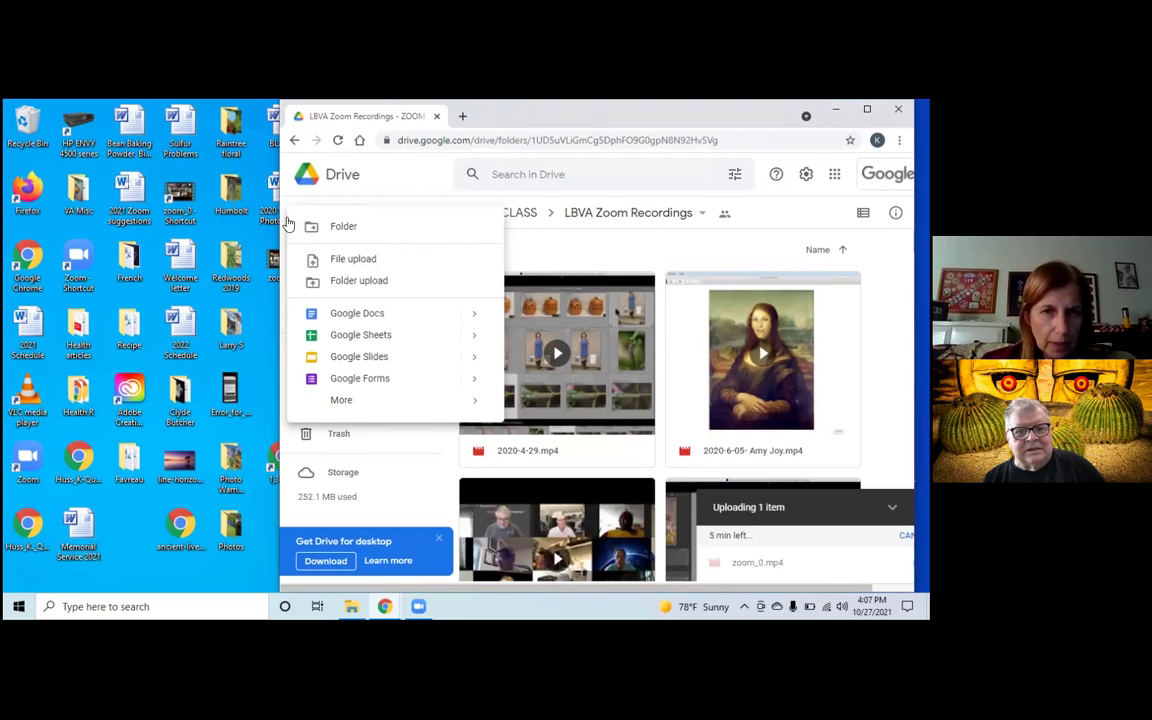
pyautogui.click(338, 263)
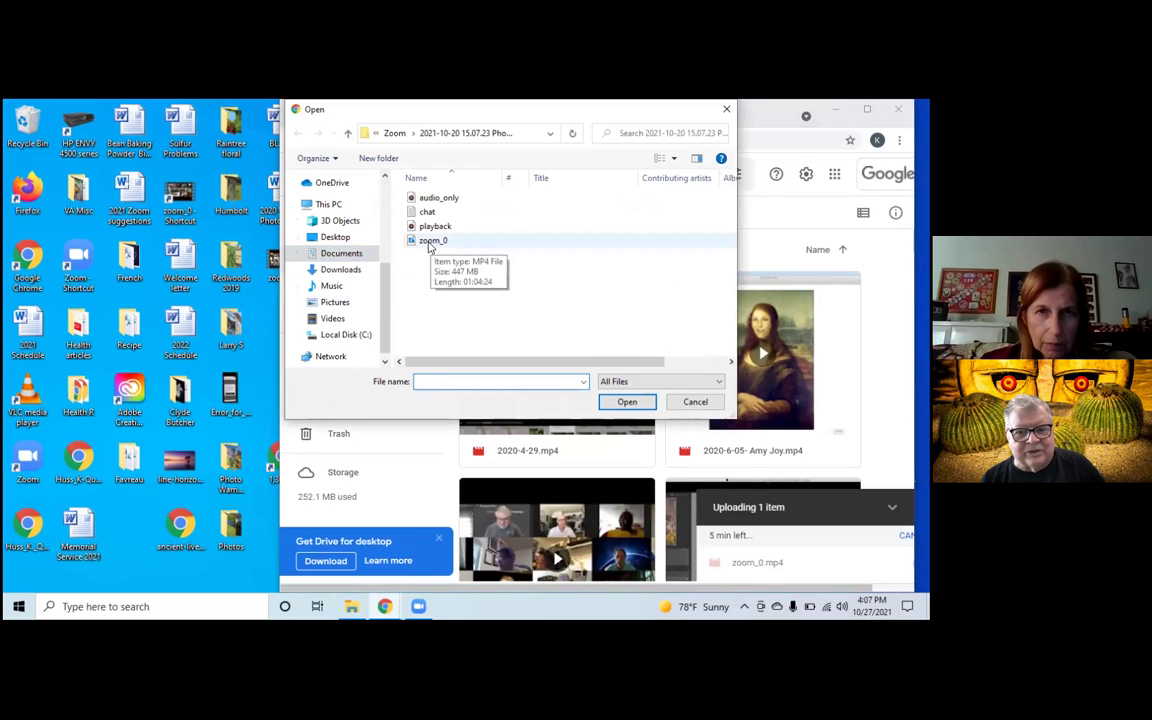
pyautogui.click(368, 237)
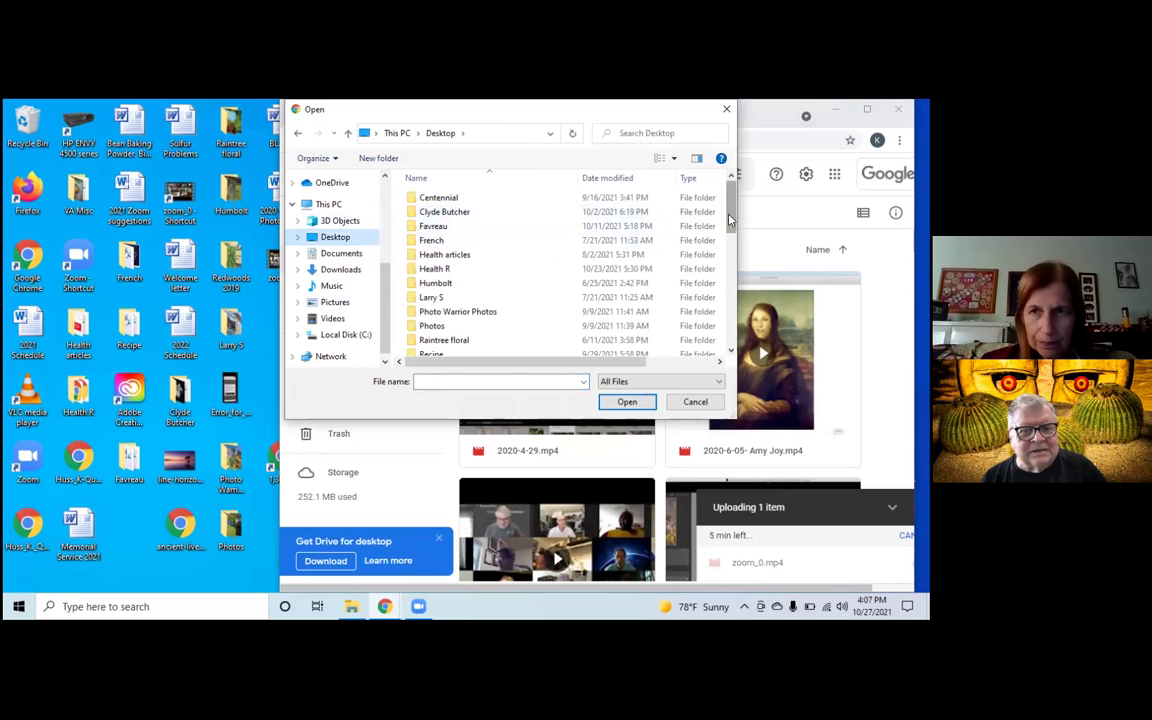
pyautogui.moveTo(730, 218); pyautogui.dragTo(745, 333)
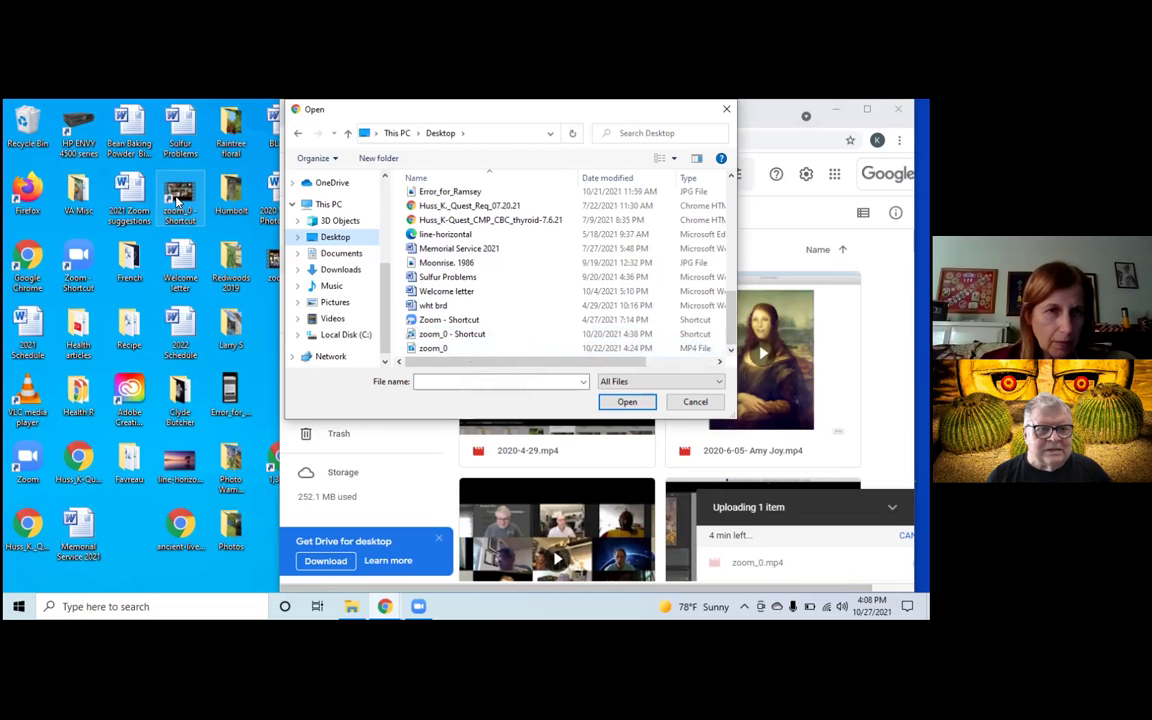
pyautogui.click(436, 350)
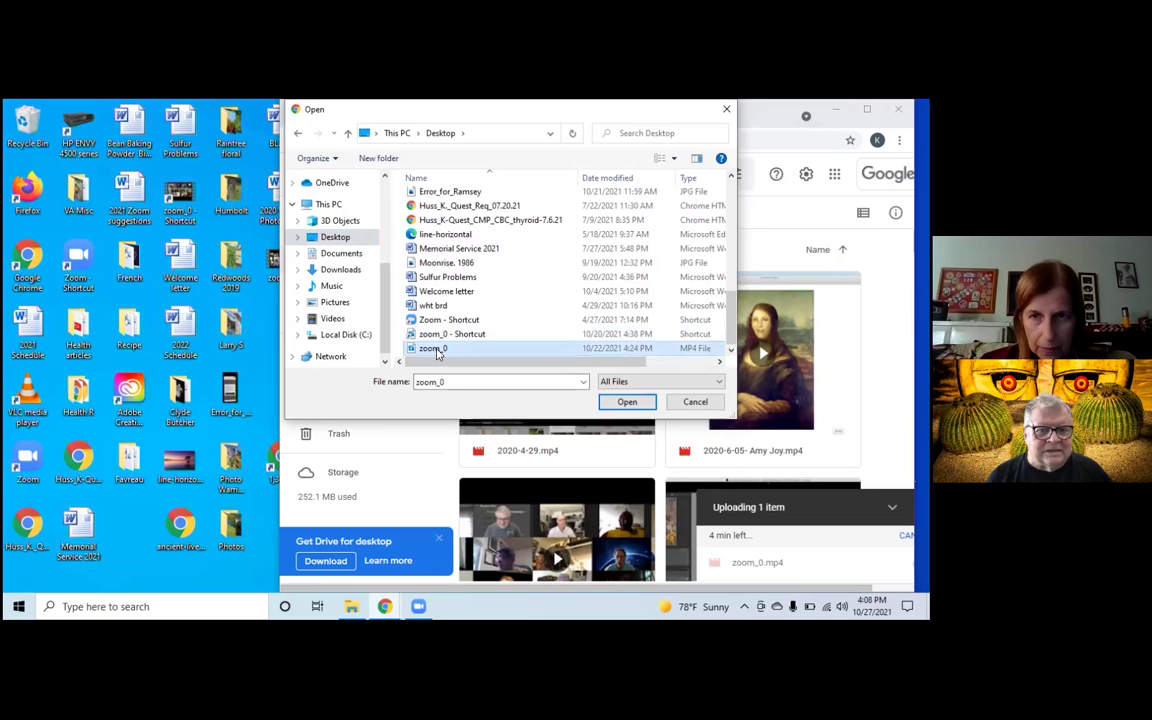
pyautogui.doubleClick(436, 350)
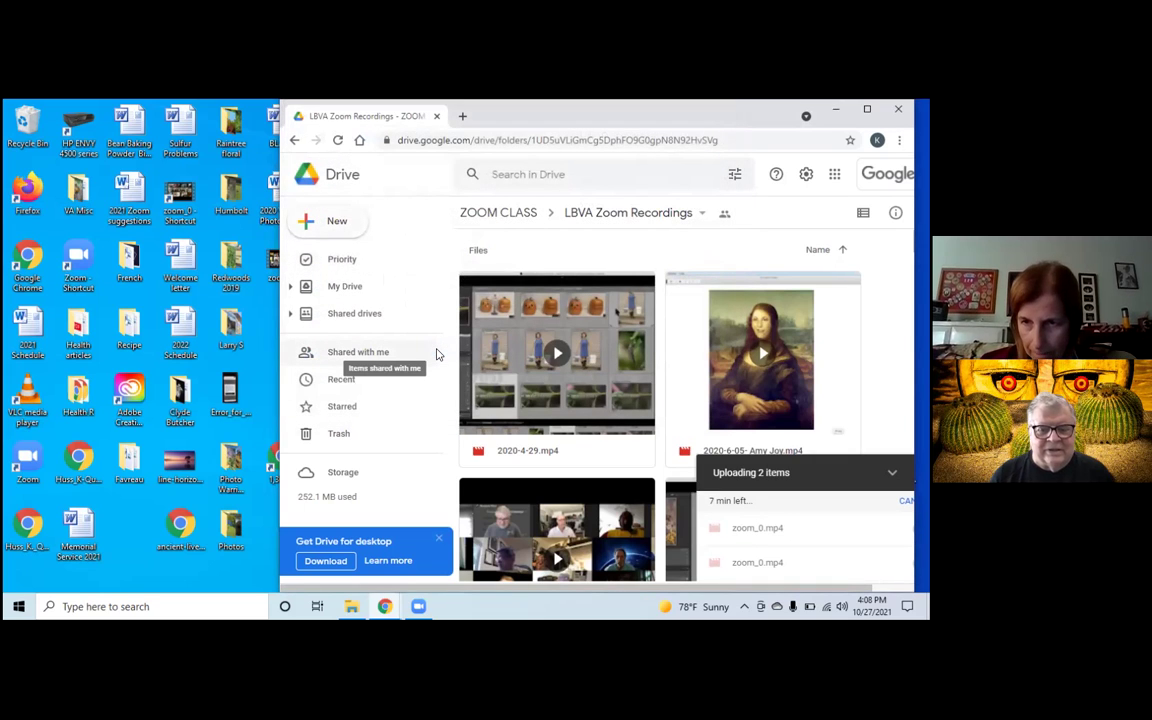